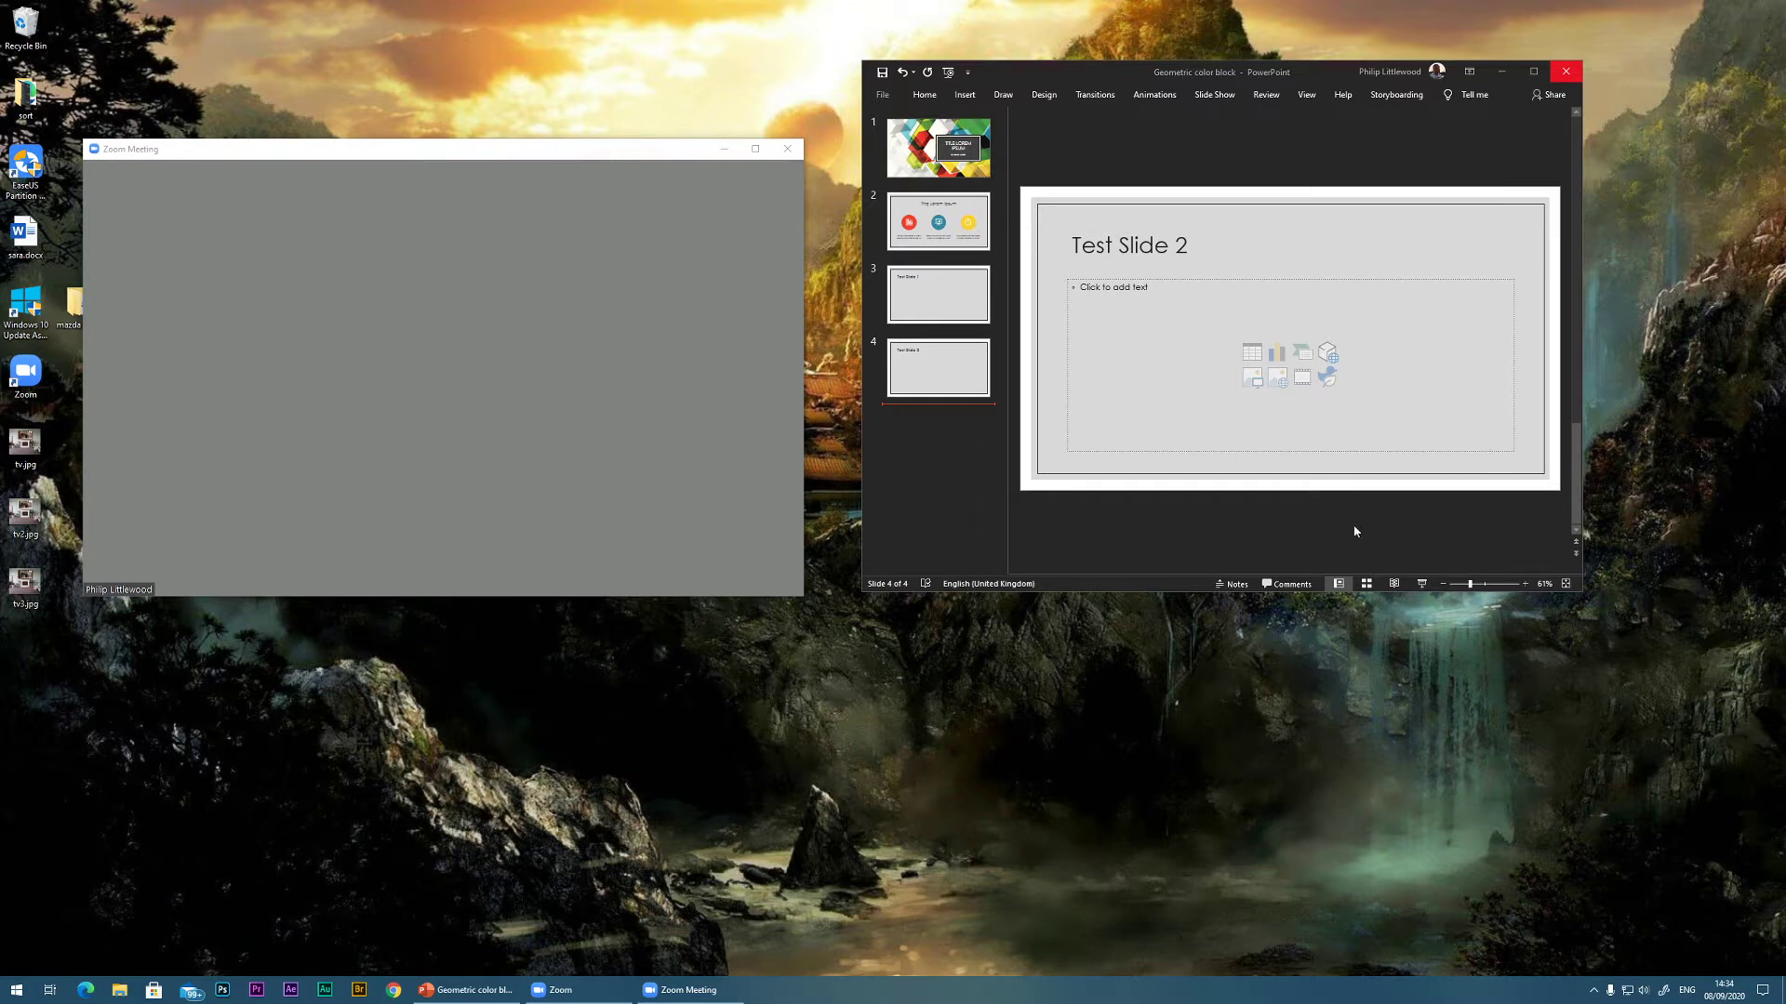
Step: Move the presentation window next to the Zoom meeting and preview the current slide as a full-screen slide show, returning to the editor
left_click_drag(1324, 70, 1064, 162)
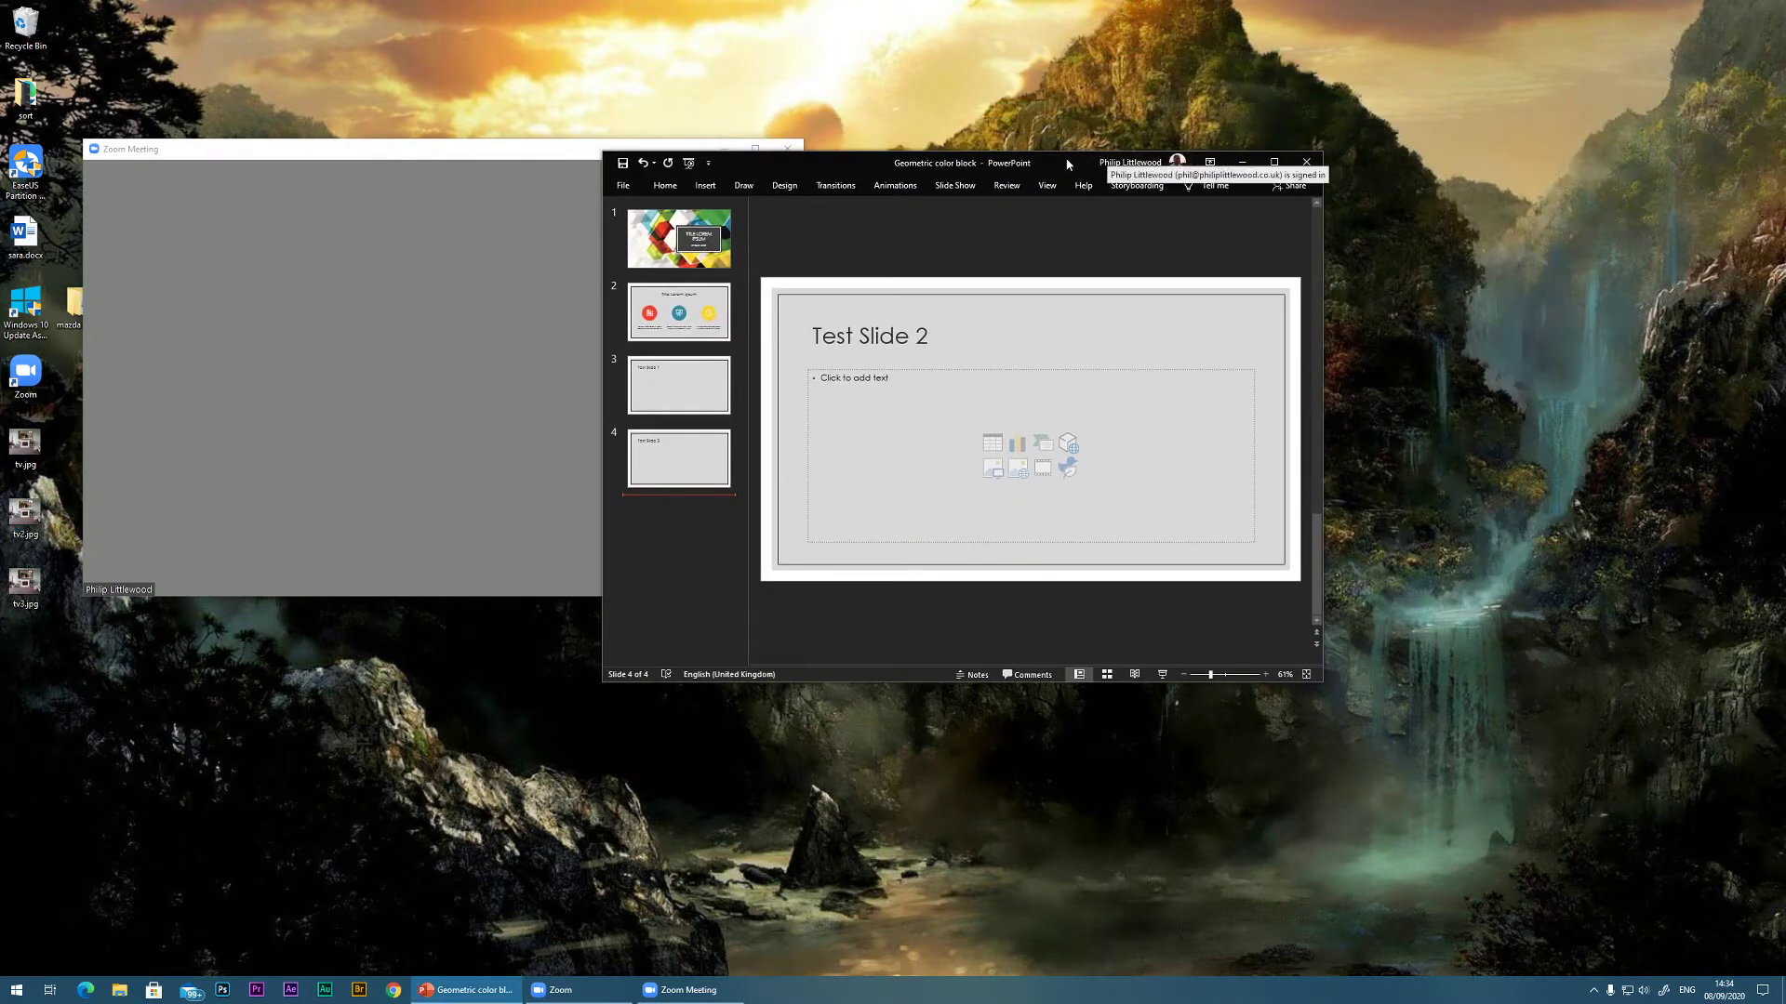
left_click_drag(1067, 164, 959, 138)
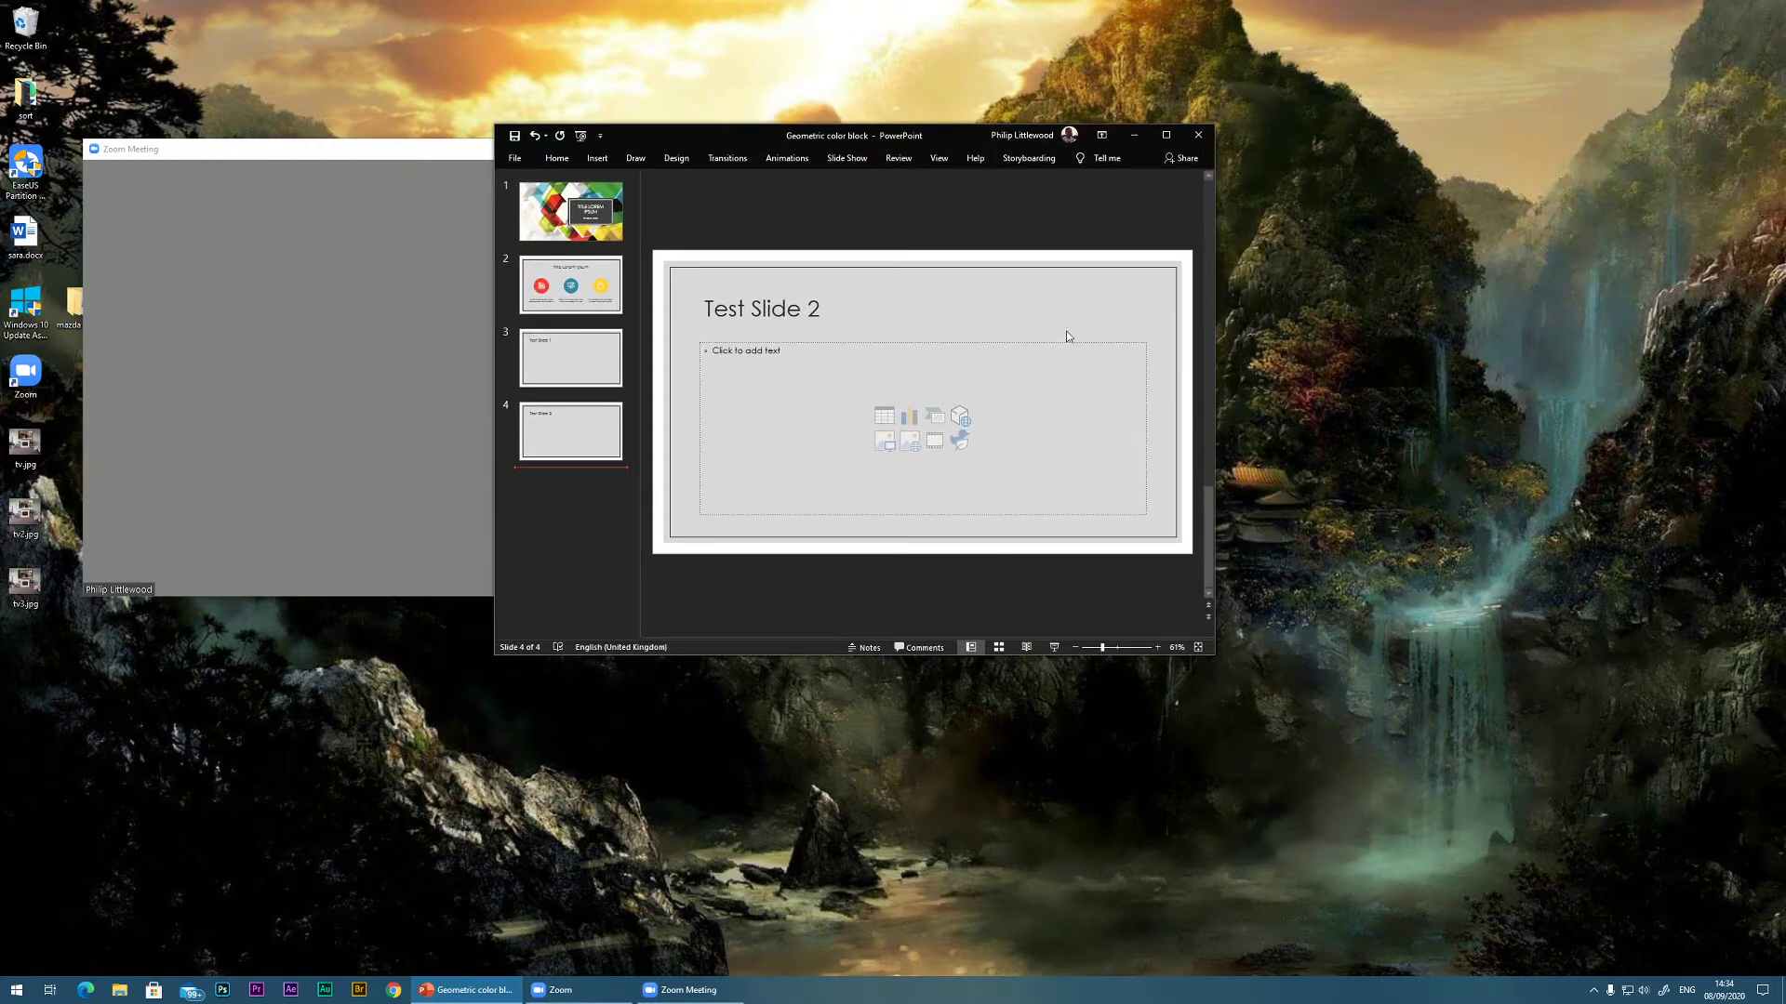
left_click(1054, 647)
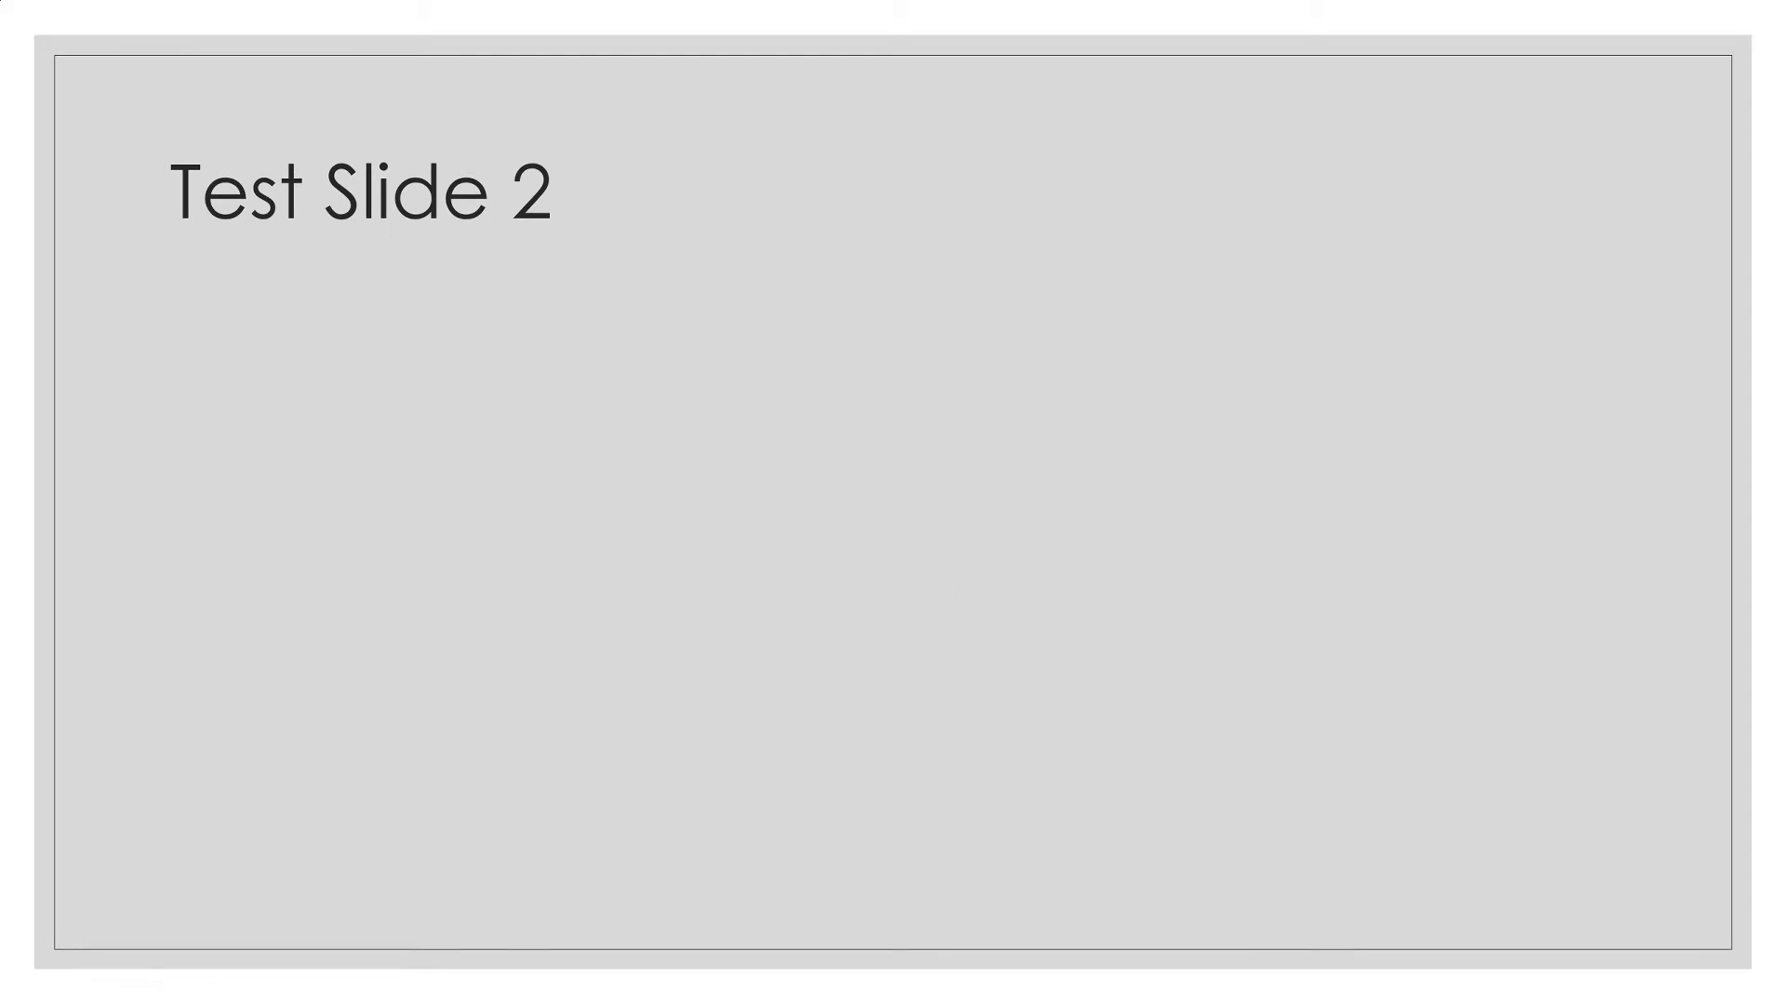
key("Escape")
key("Page_Up")
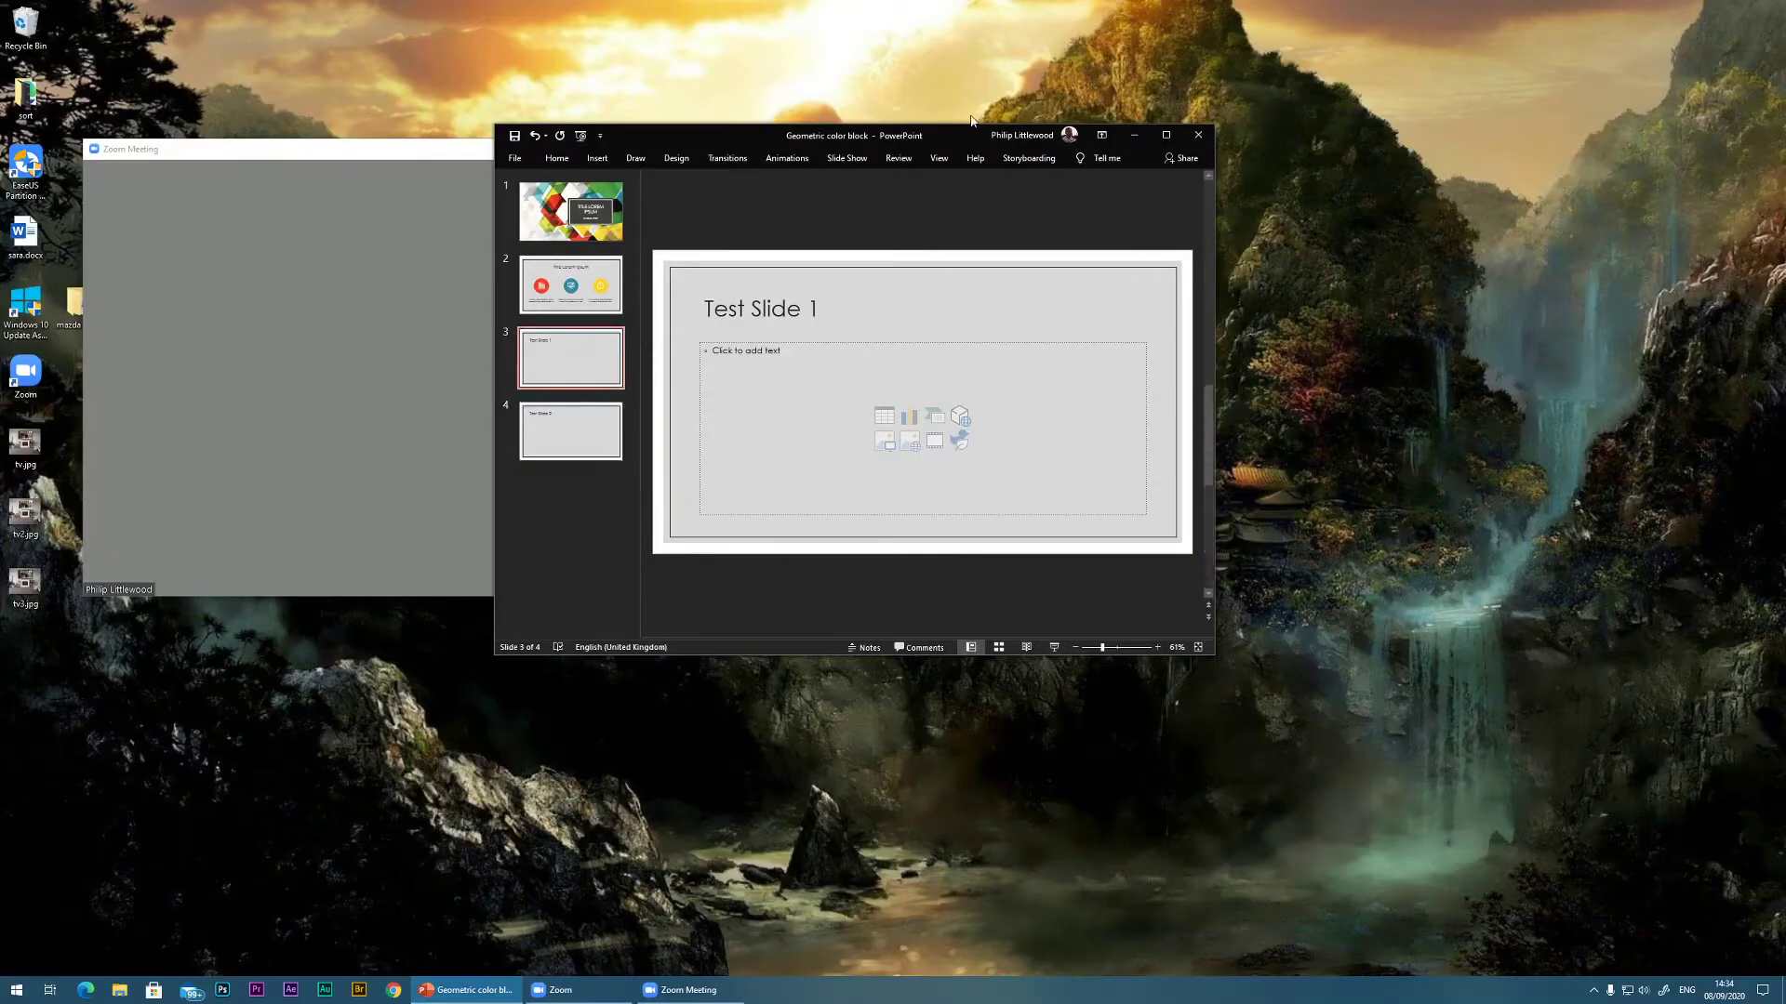
Step: Move the presentation window higher on the desktop, enlarge it, and select the title slide
left_click_drag(961, 136, 1014, 53)
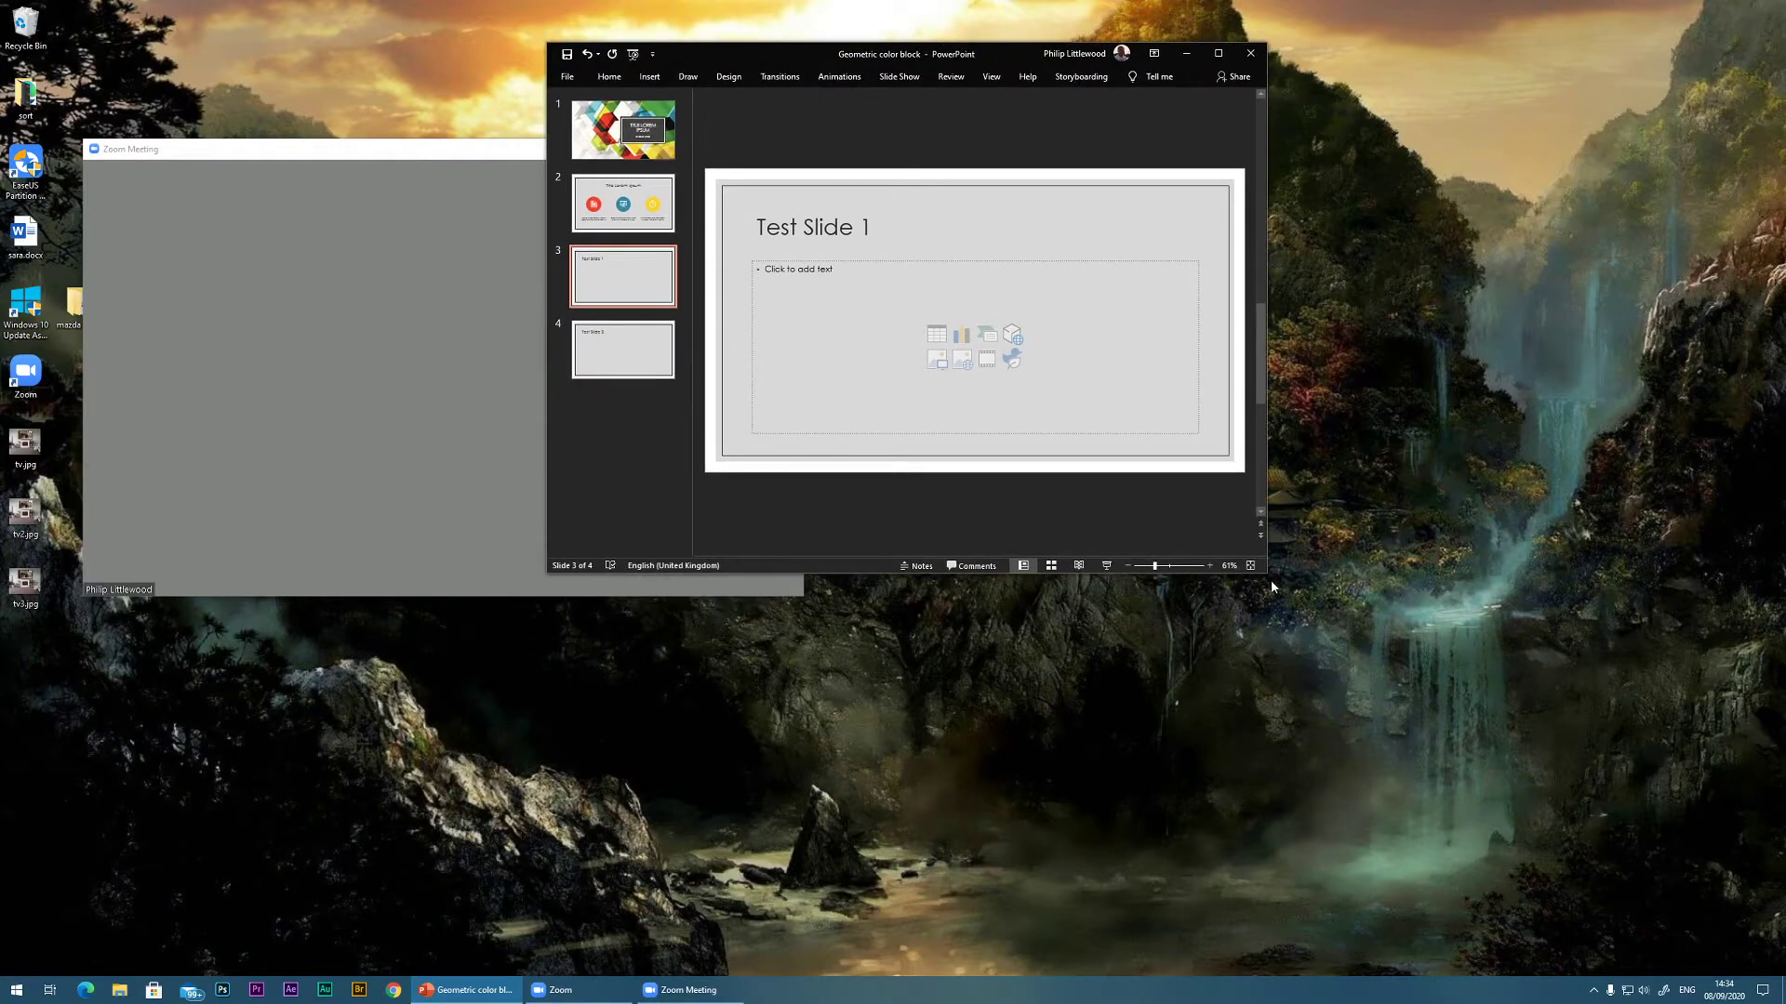
left_click_drag(1268, 575, 1428, 690)
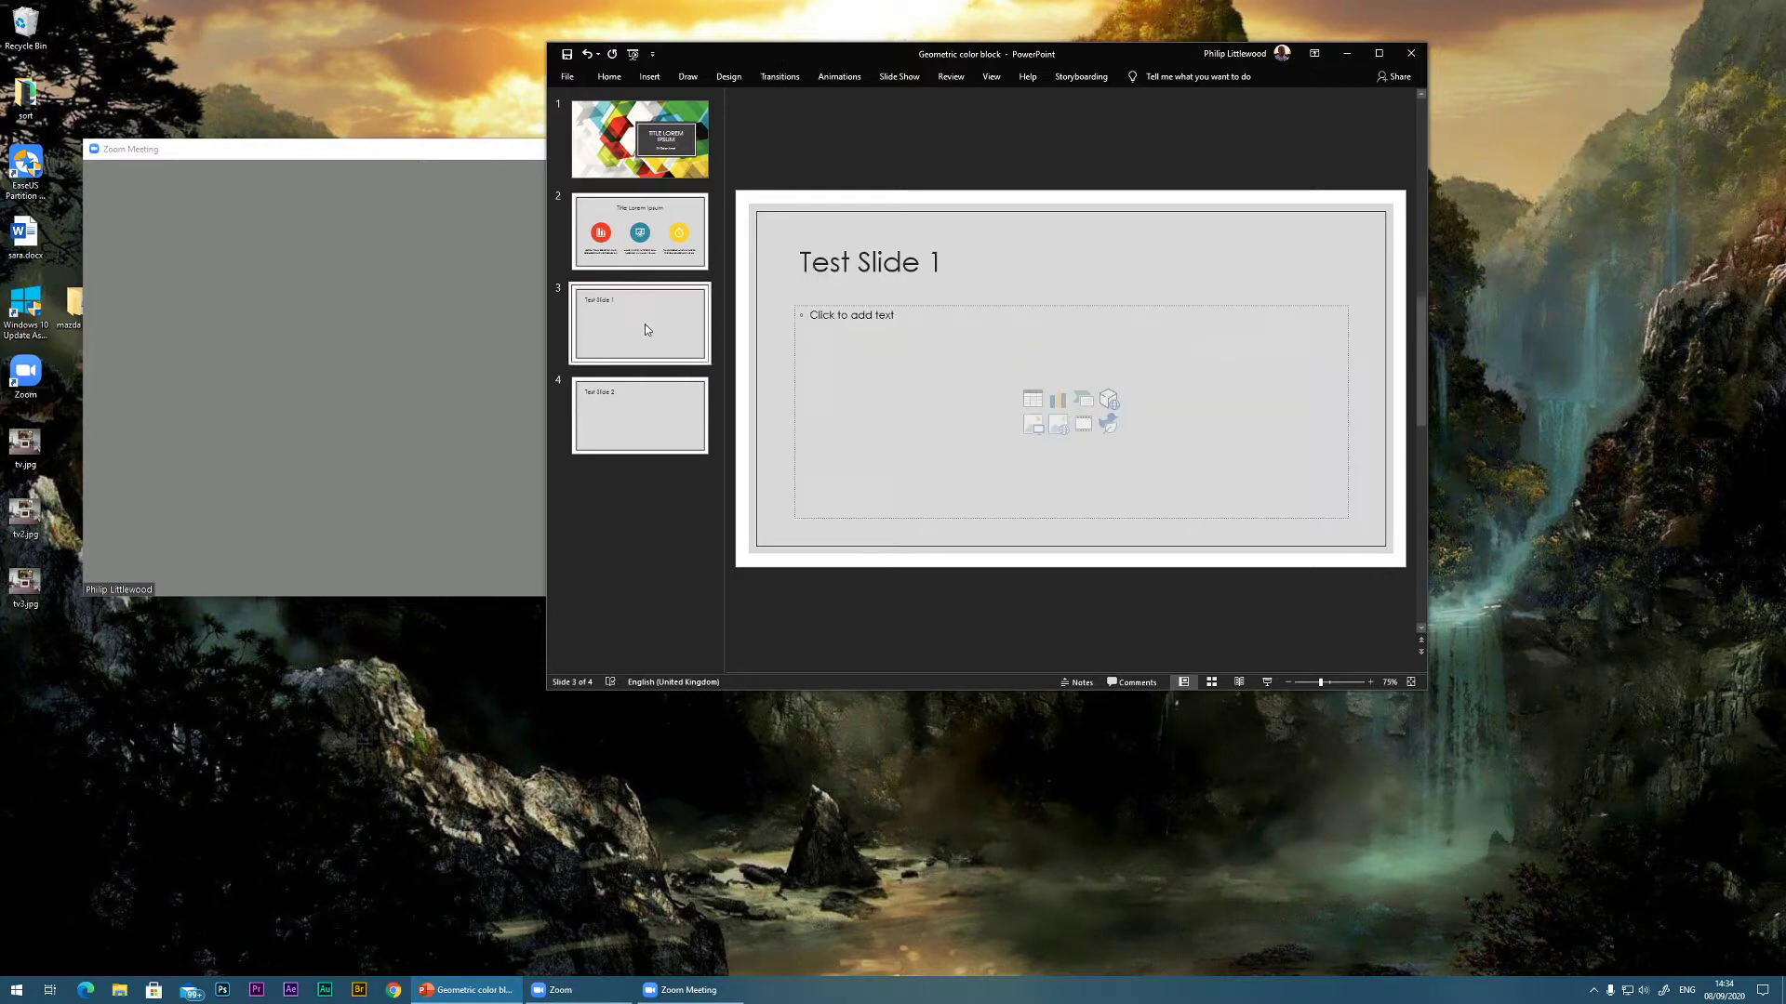
left_click(610, 175)
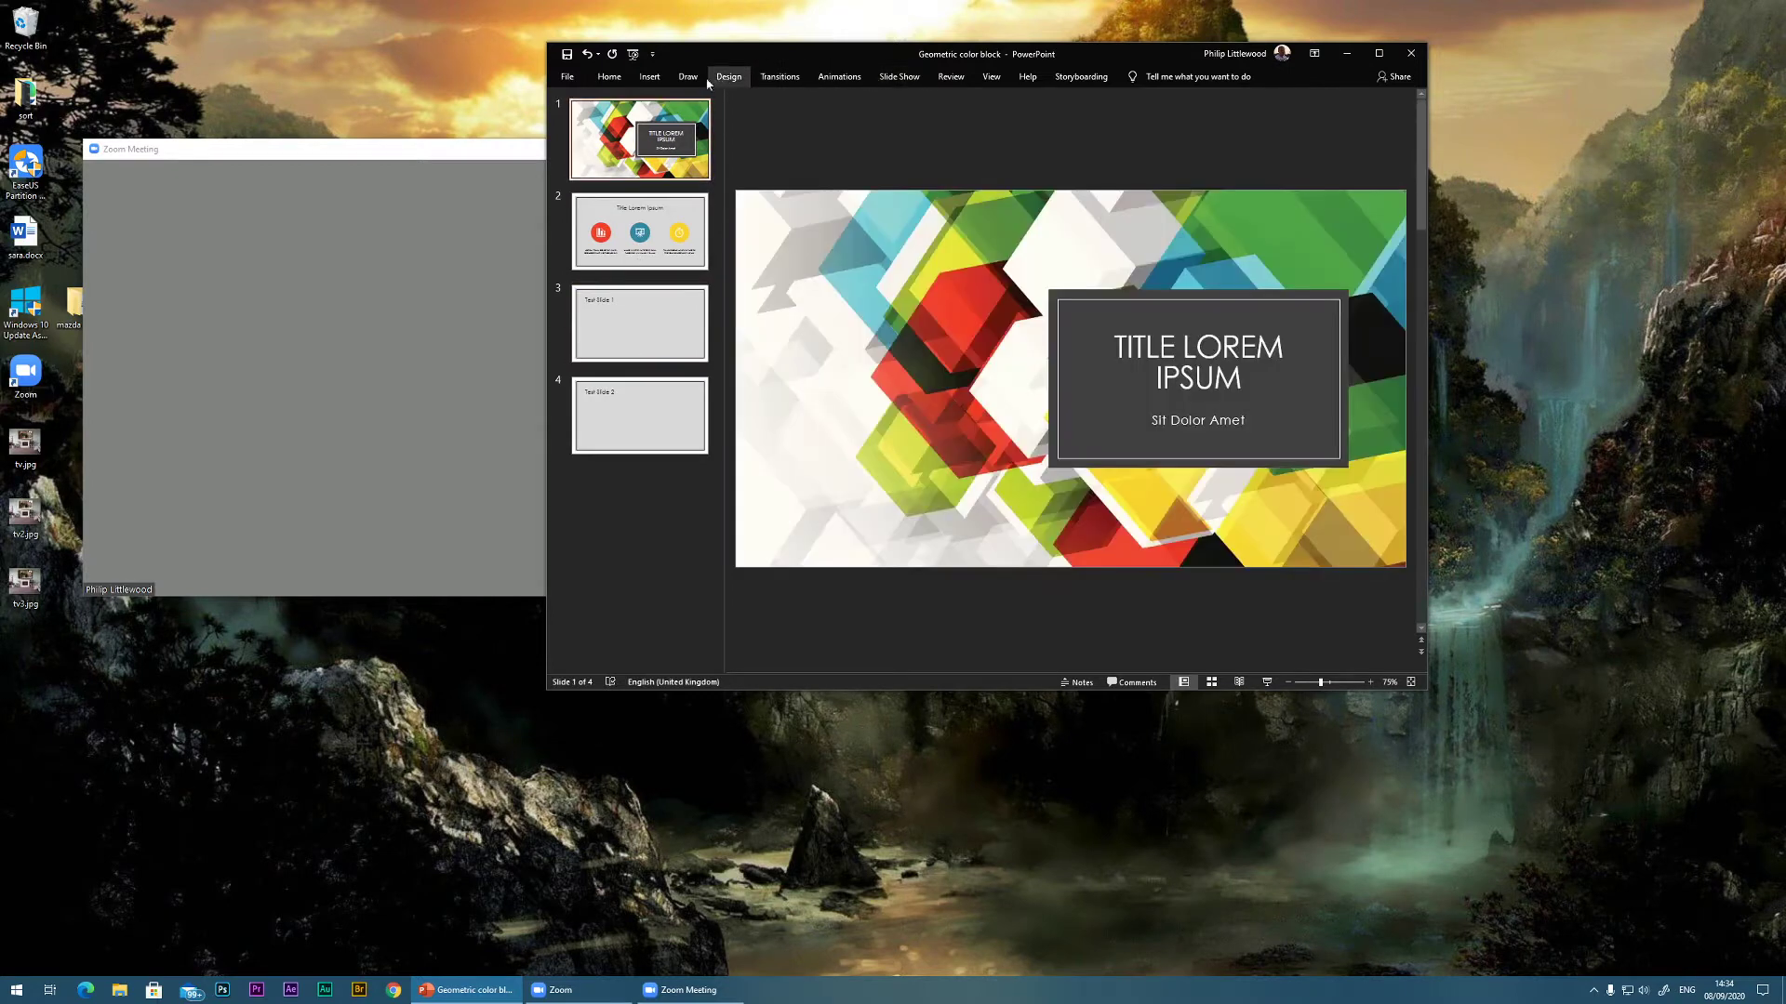
Step: Set the slide show type to Browsed by an individual (window)
left_click(899, 77)
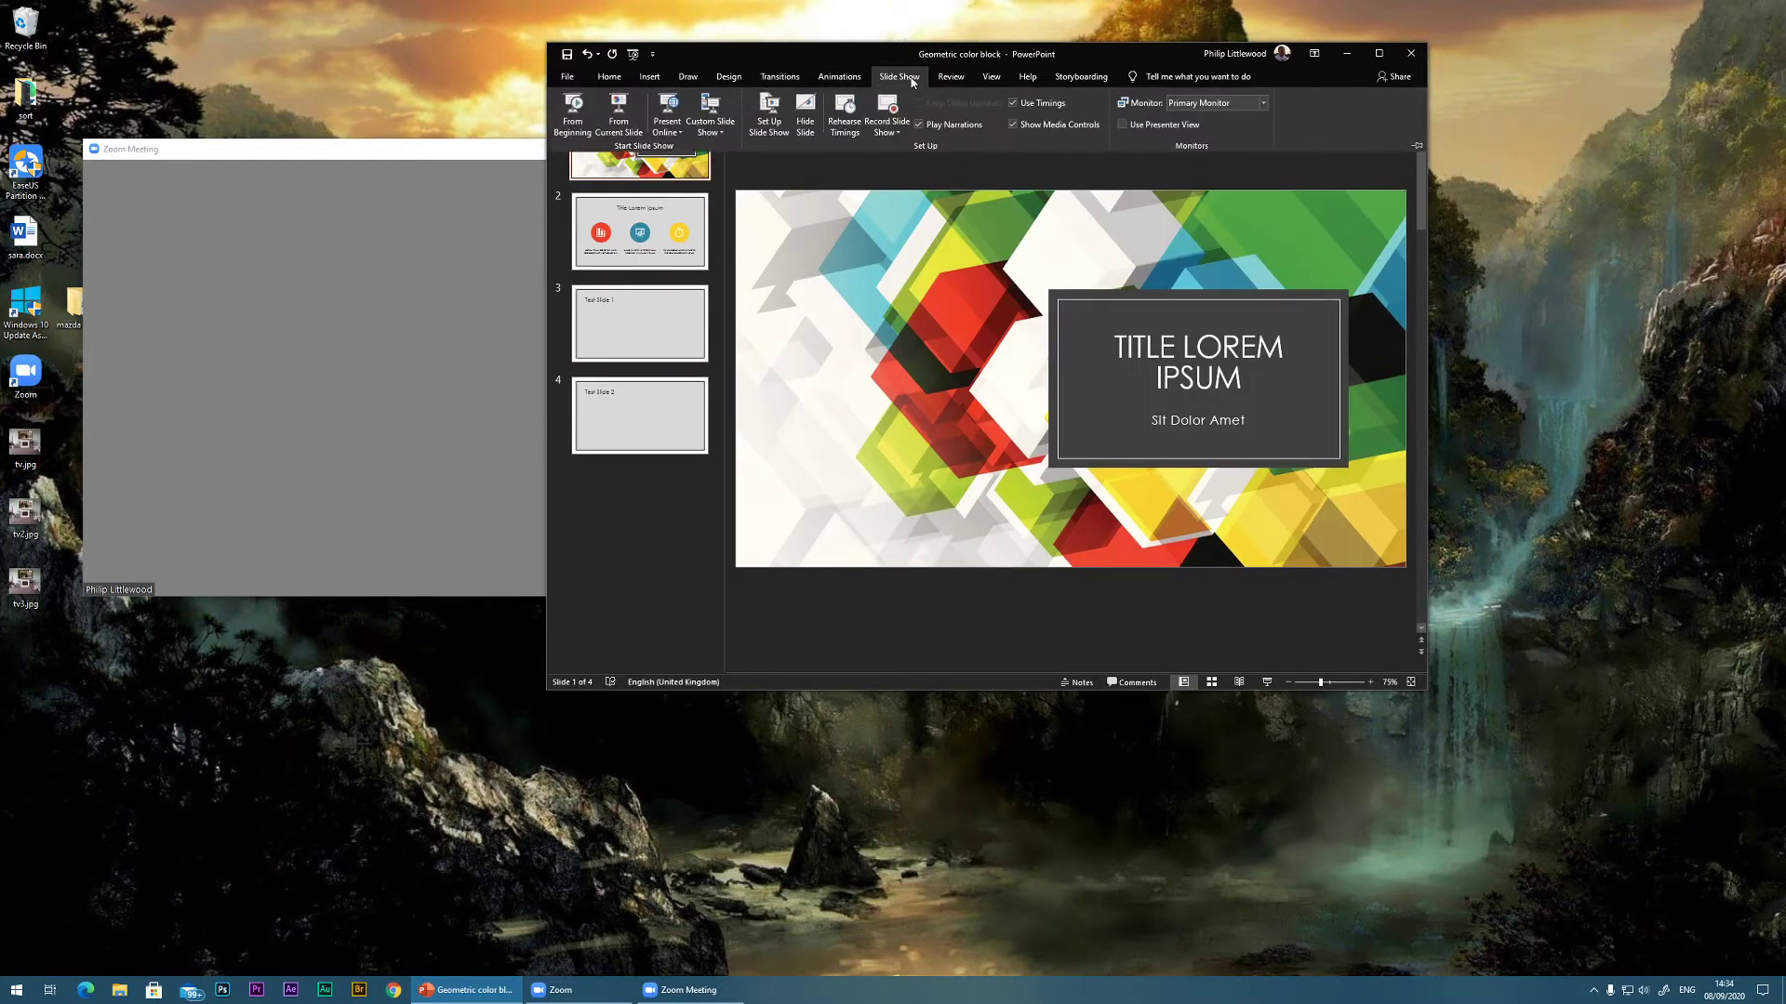
left_click(768, 113)
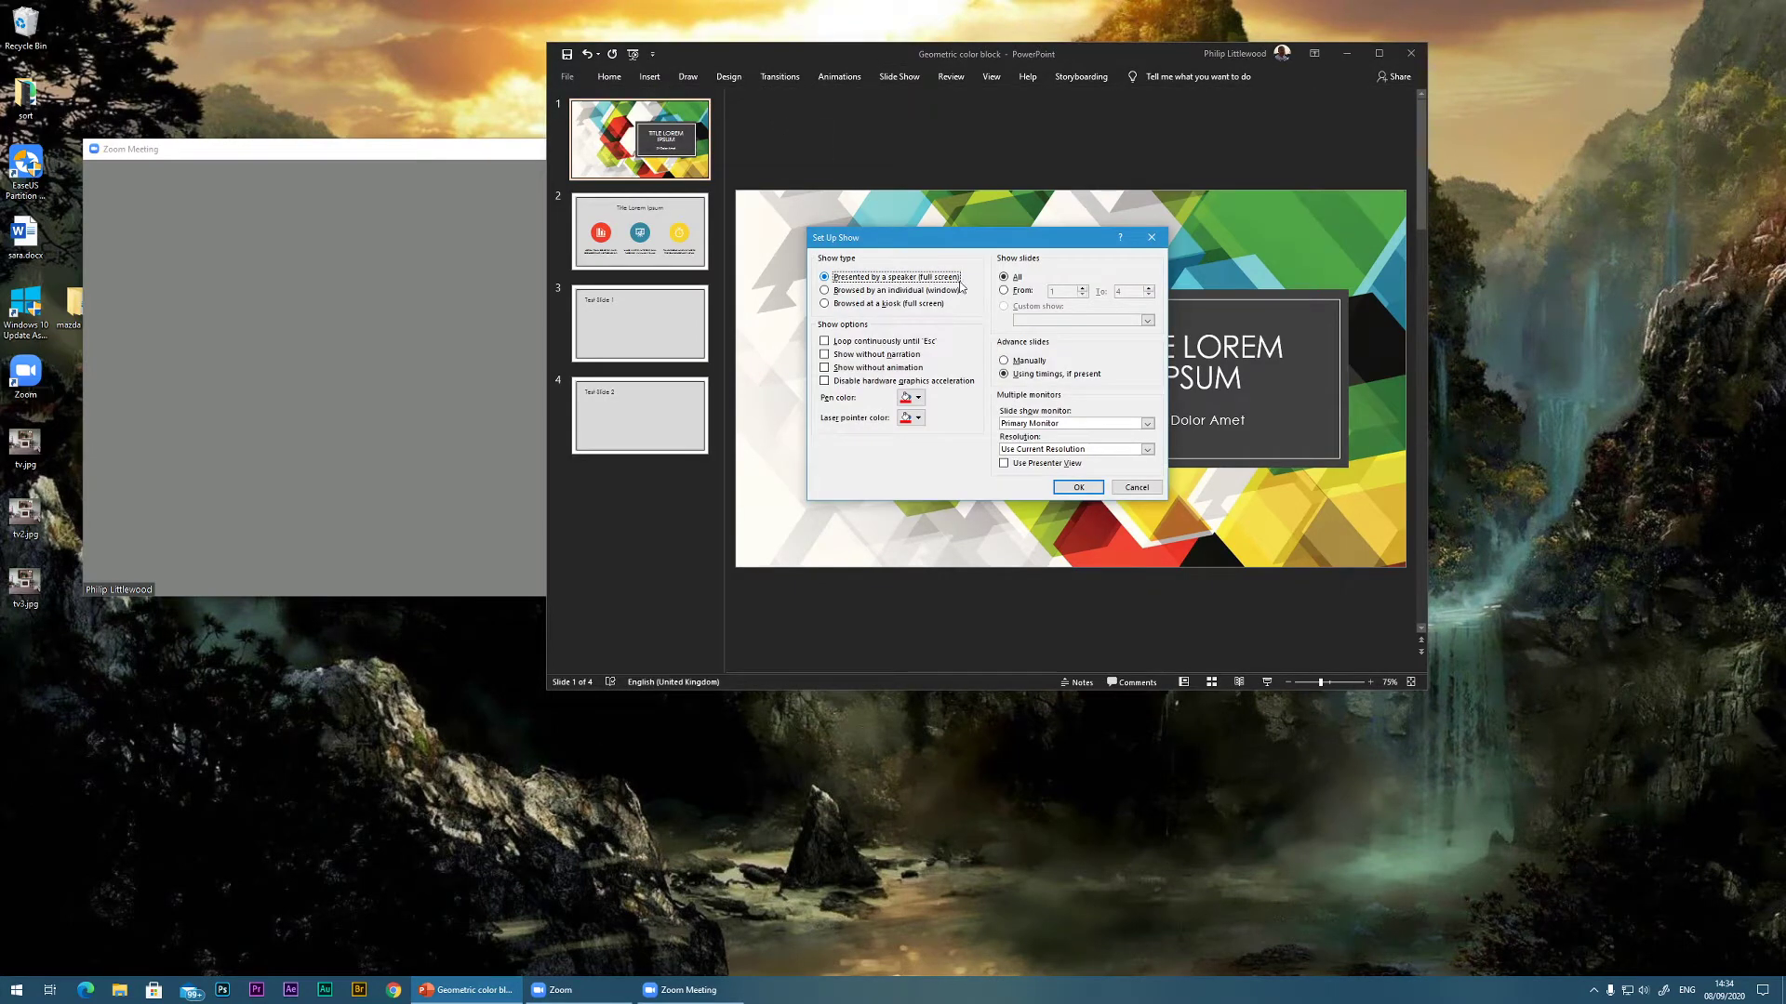
left_click(828, 291)
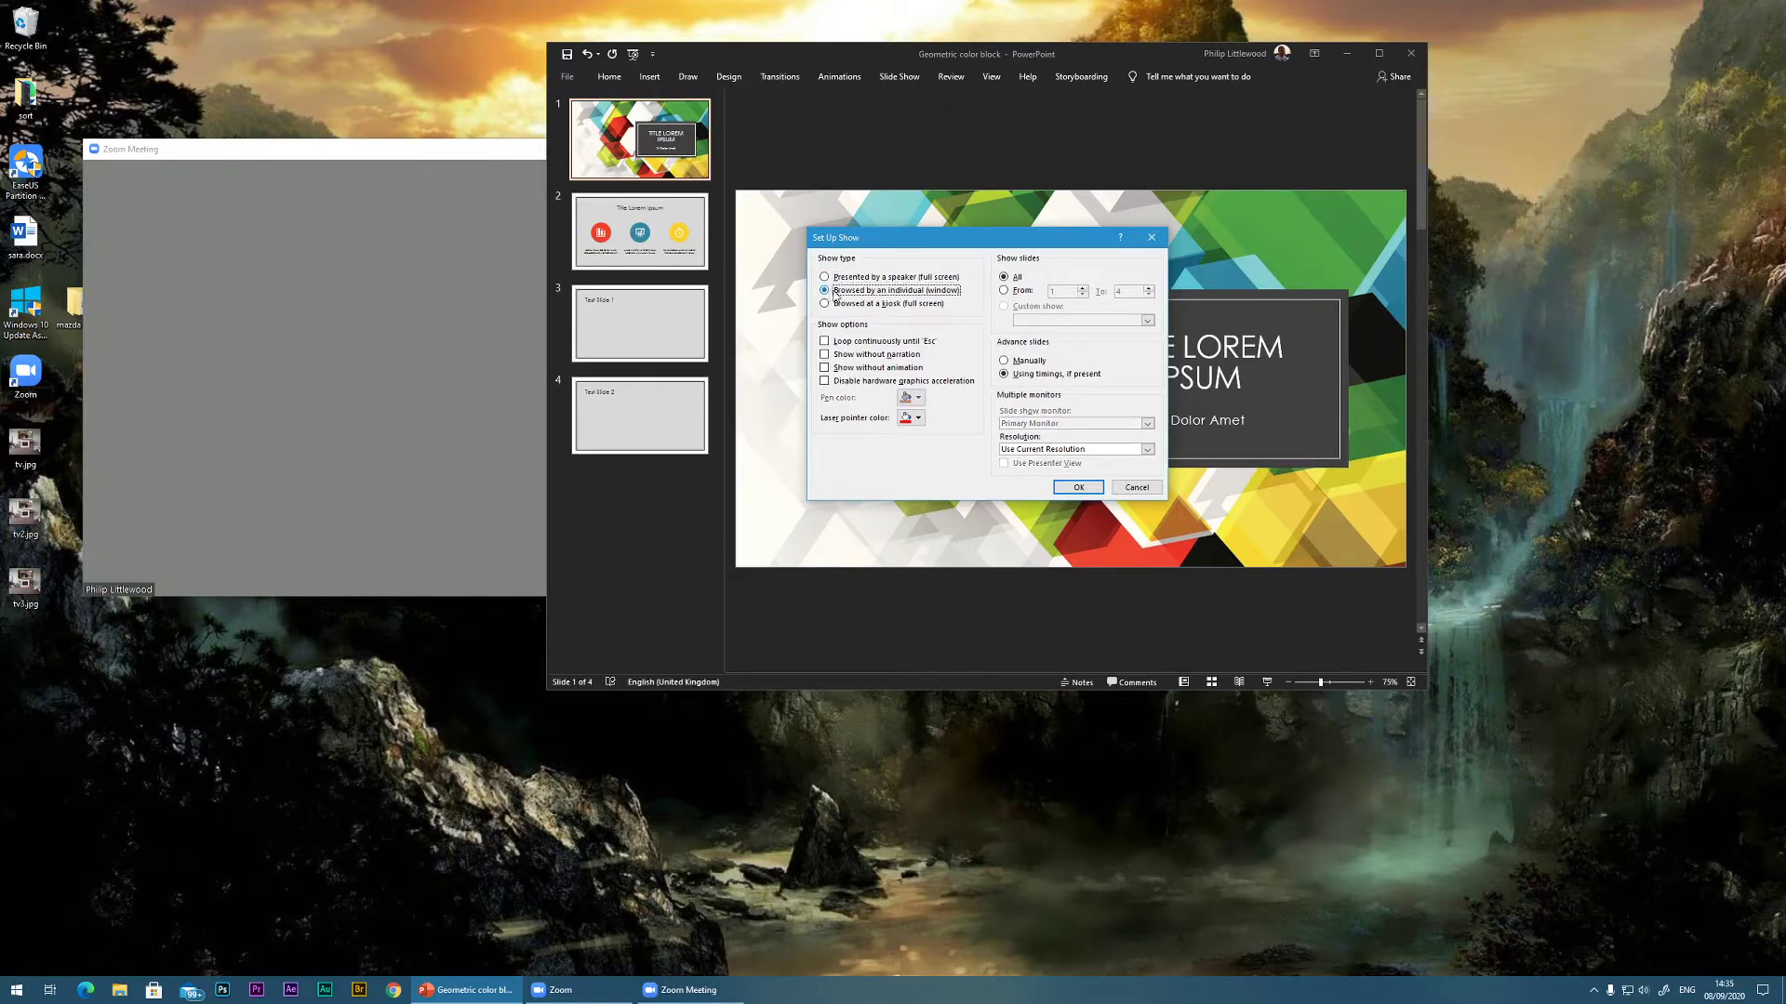
left_click(1083, 488)
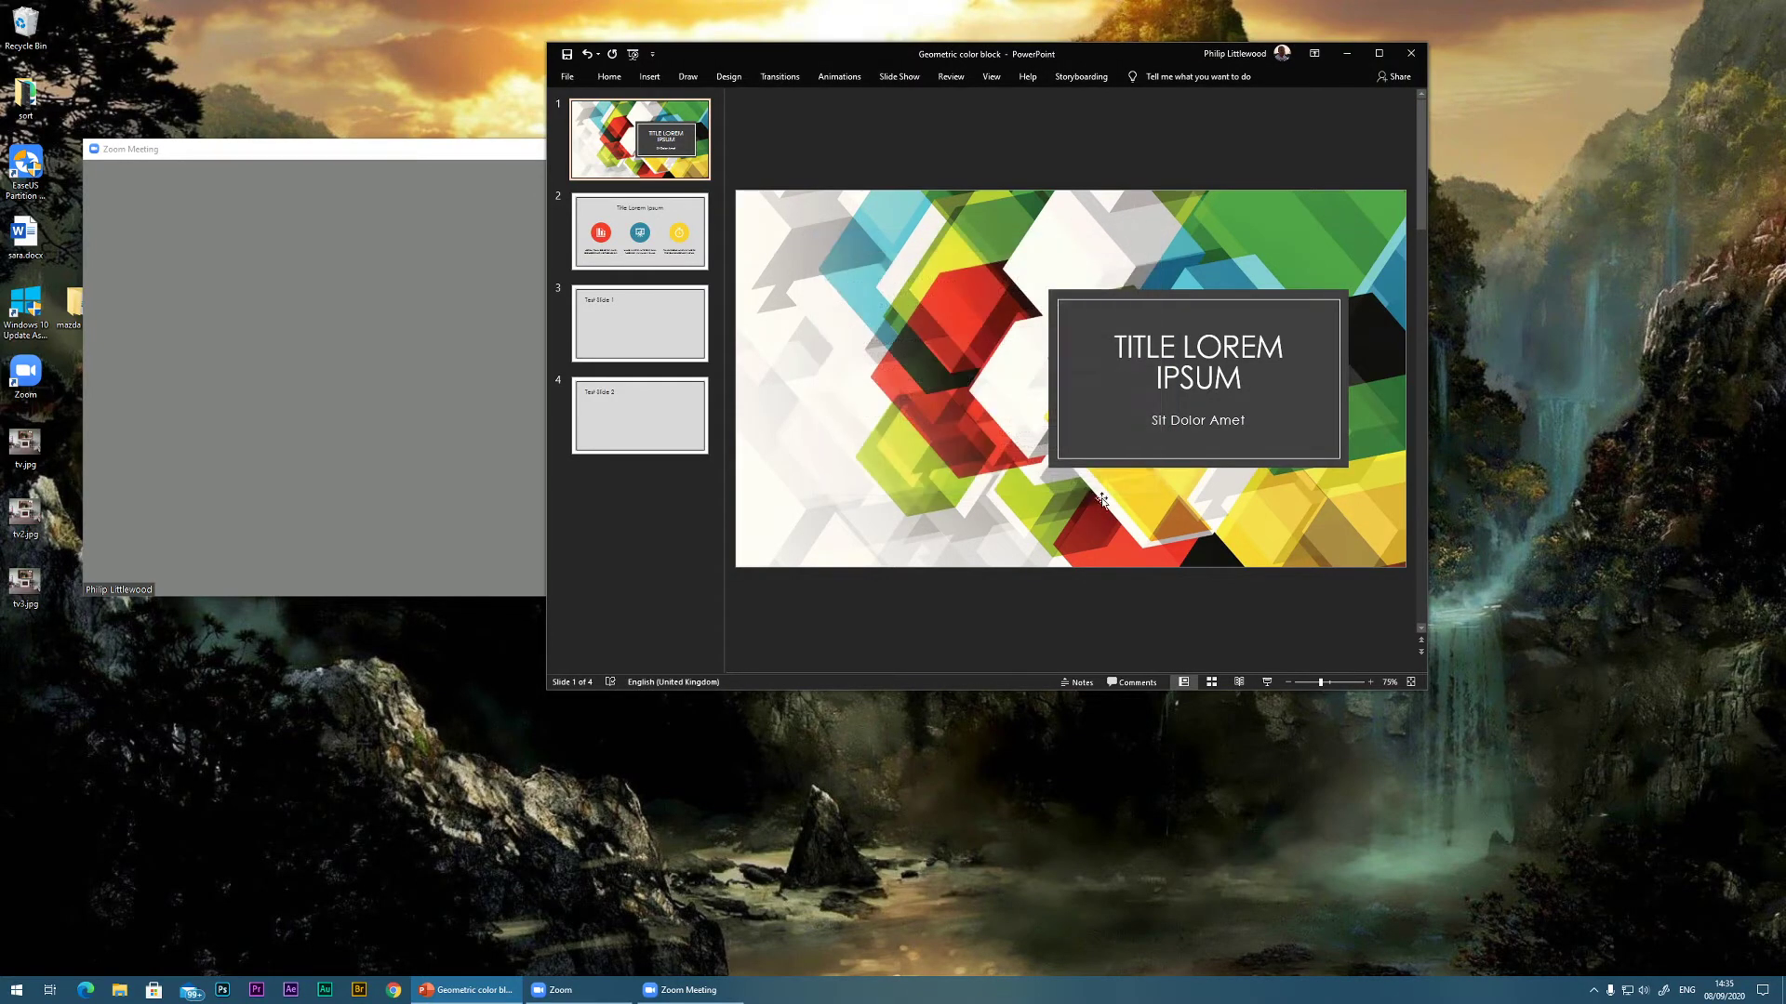
Step: Start the windowed slide show, try it maximized and restored, and shrink it into the upper-right corner of the desktop
left_click(1268, 682)
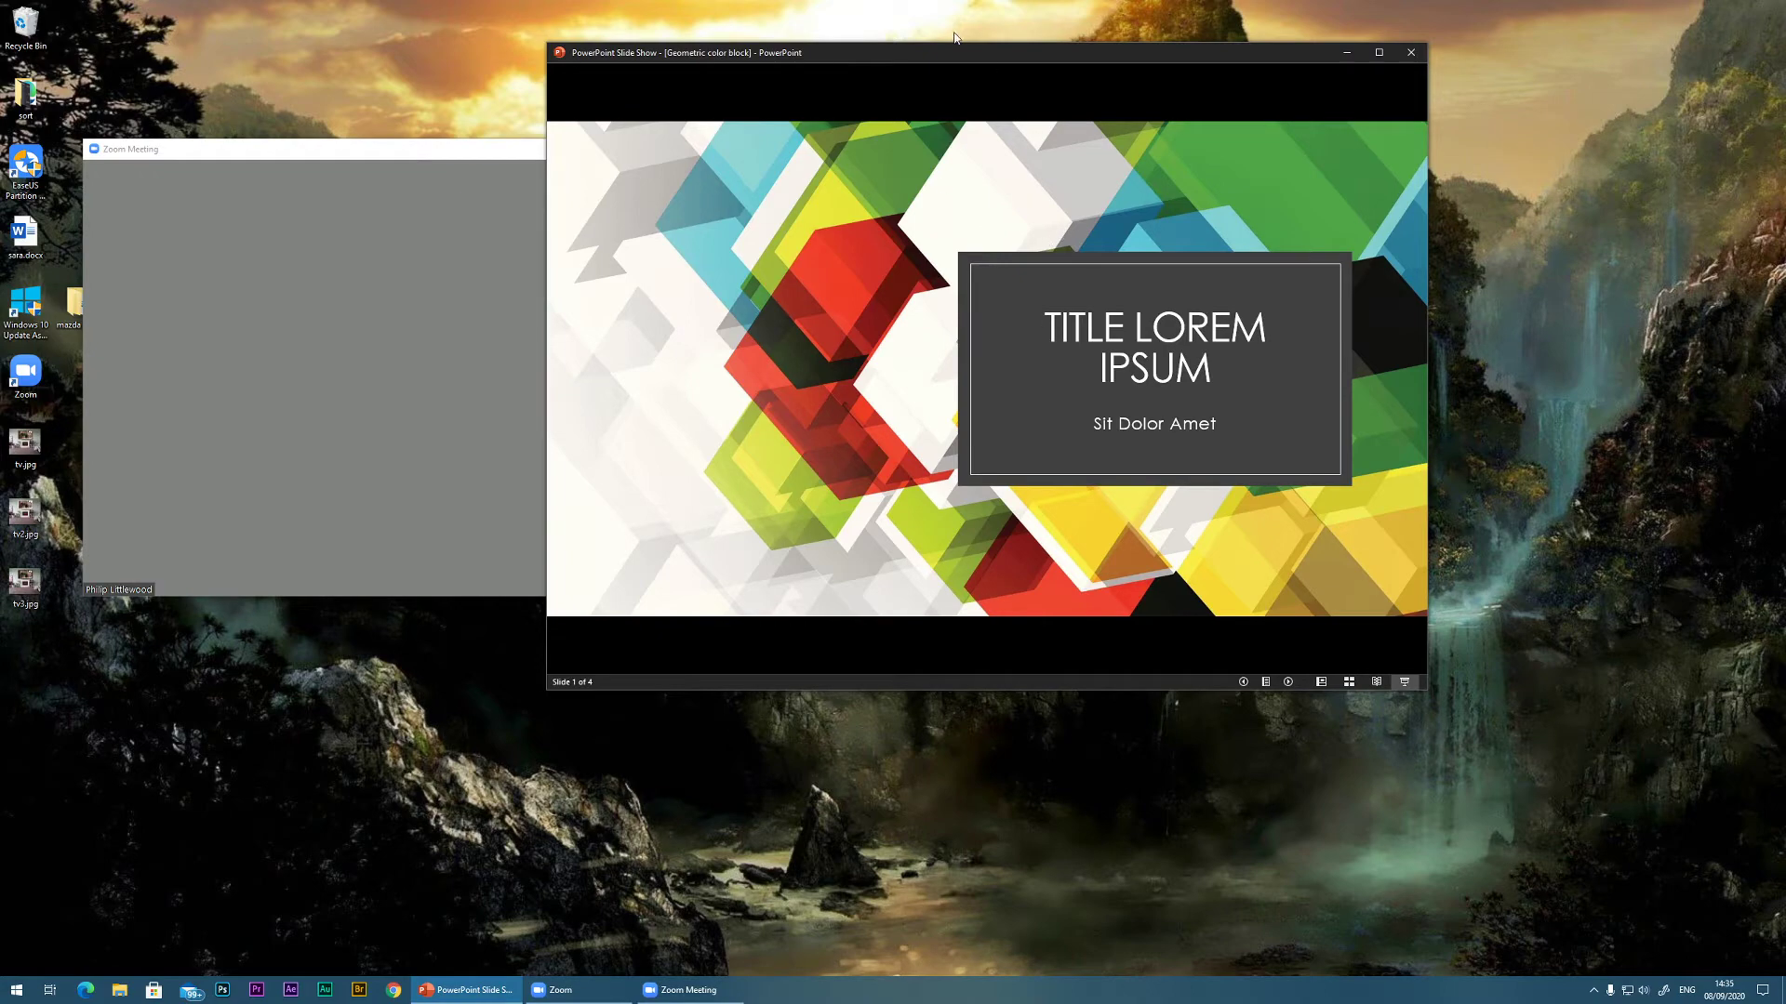
left_click_drag(911, 54, 1295, 3)
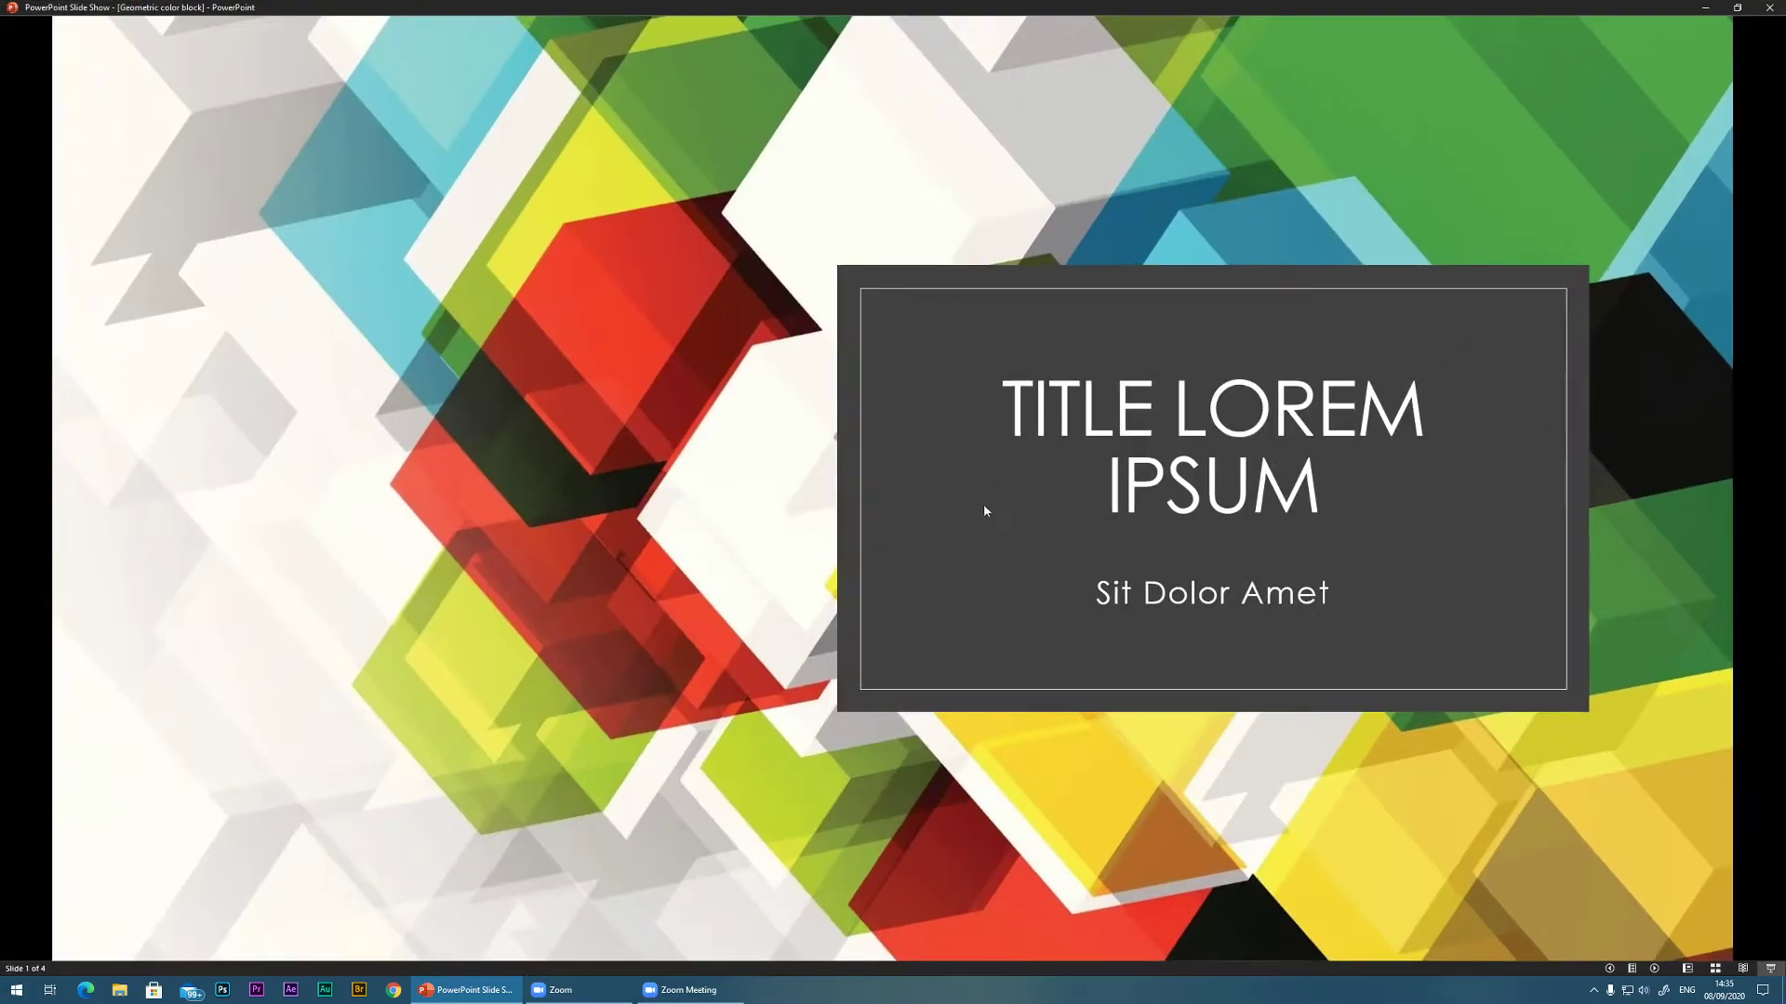
left_click(1737, 7)
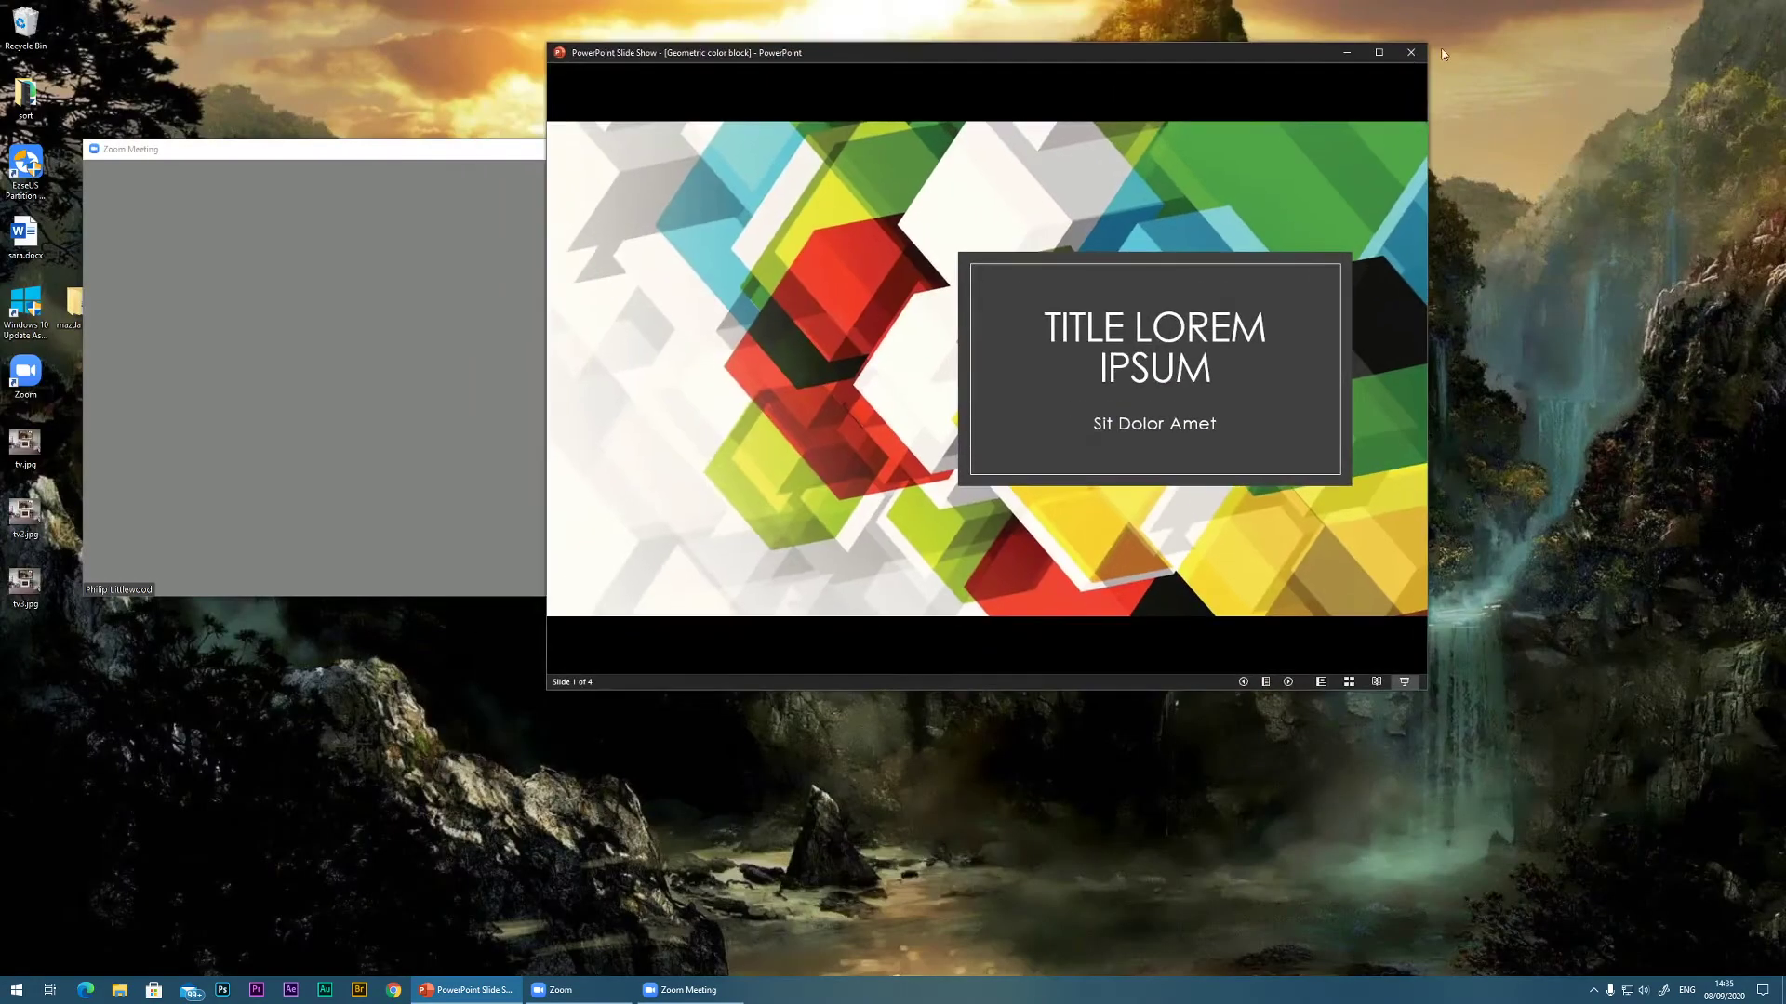
left_click_drag(1422, 39, 1125, 307)
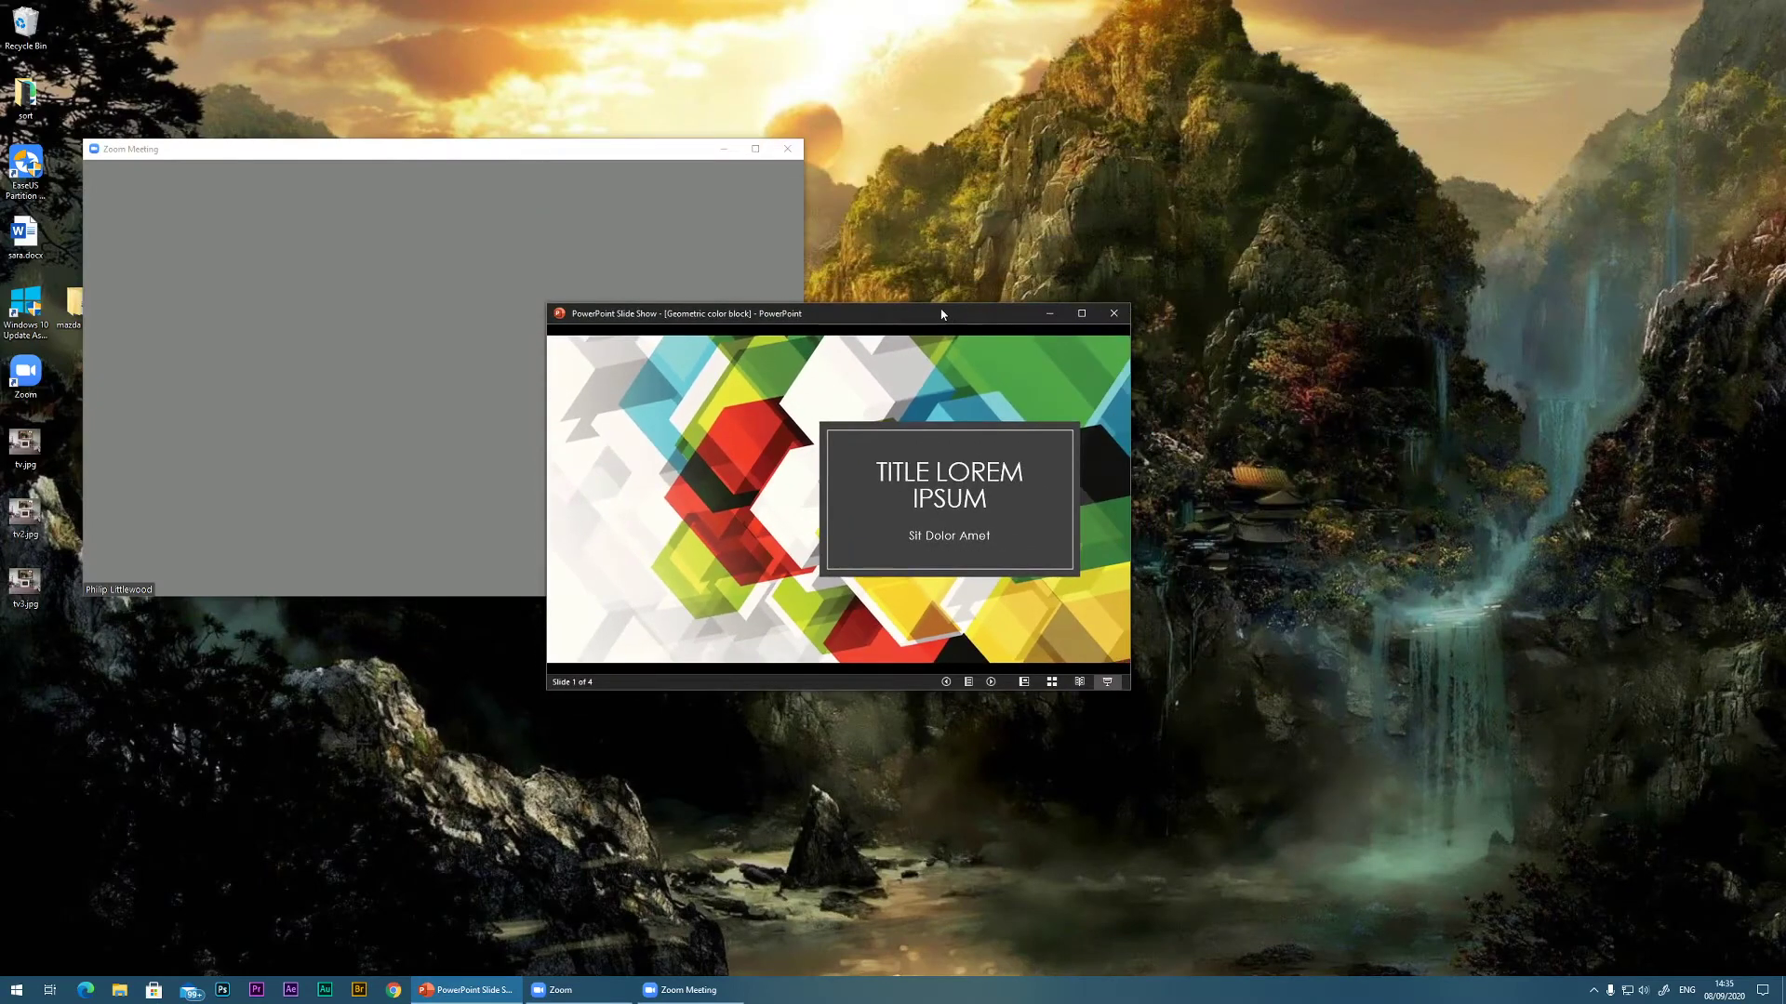
left_click_drag(941, 313, 1561, 27)
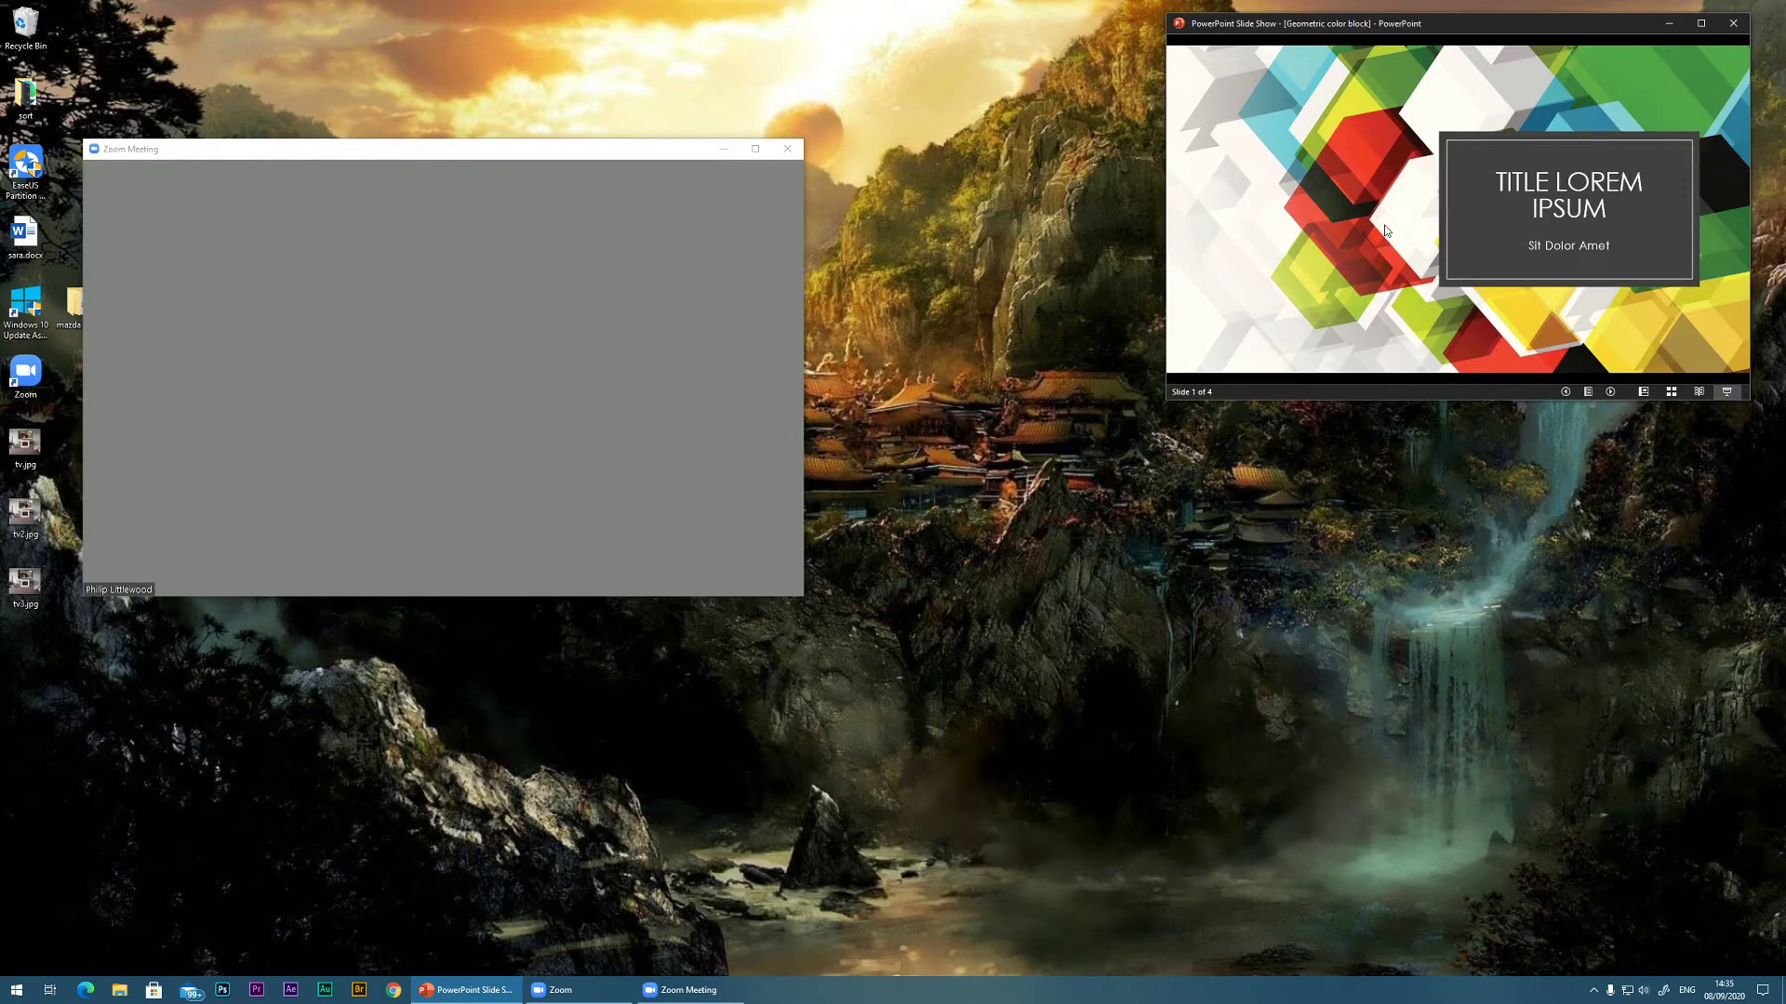
Step: Switch to the Zoom meeting and share only the PowerPoint Slide Show window
left_click_drag(505, 151, 815, 176)
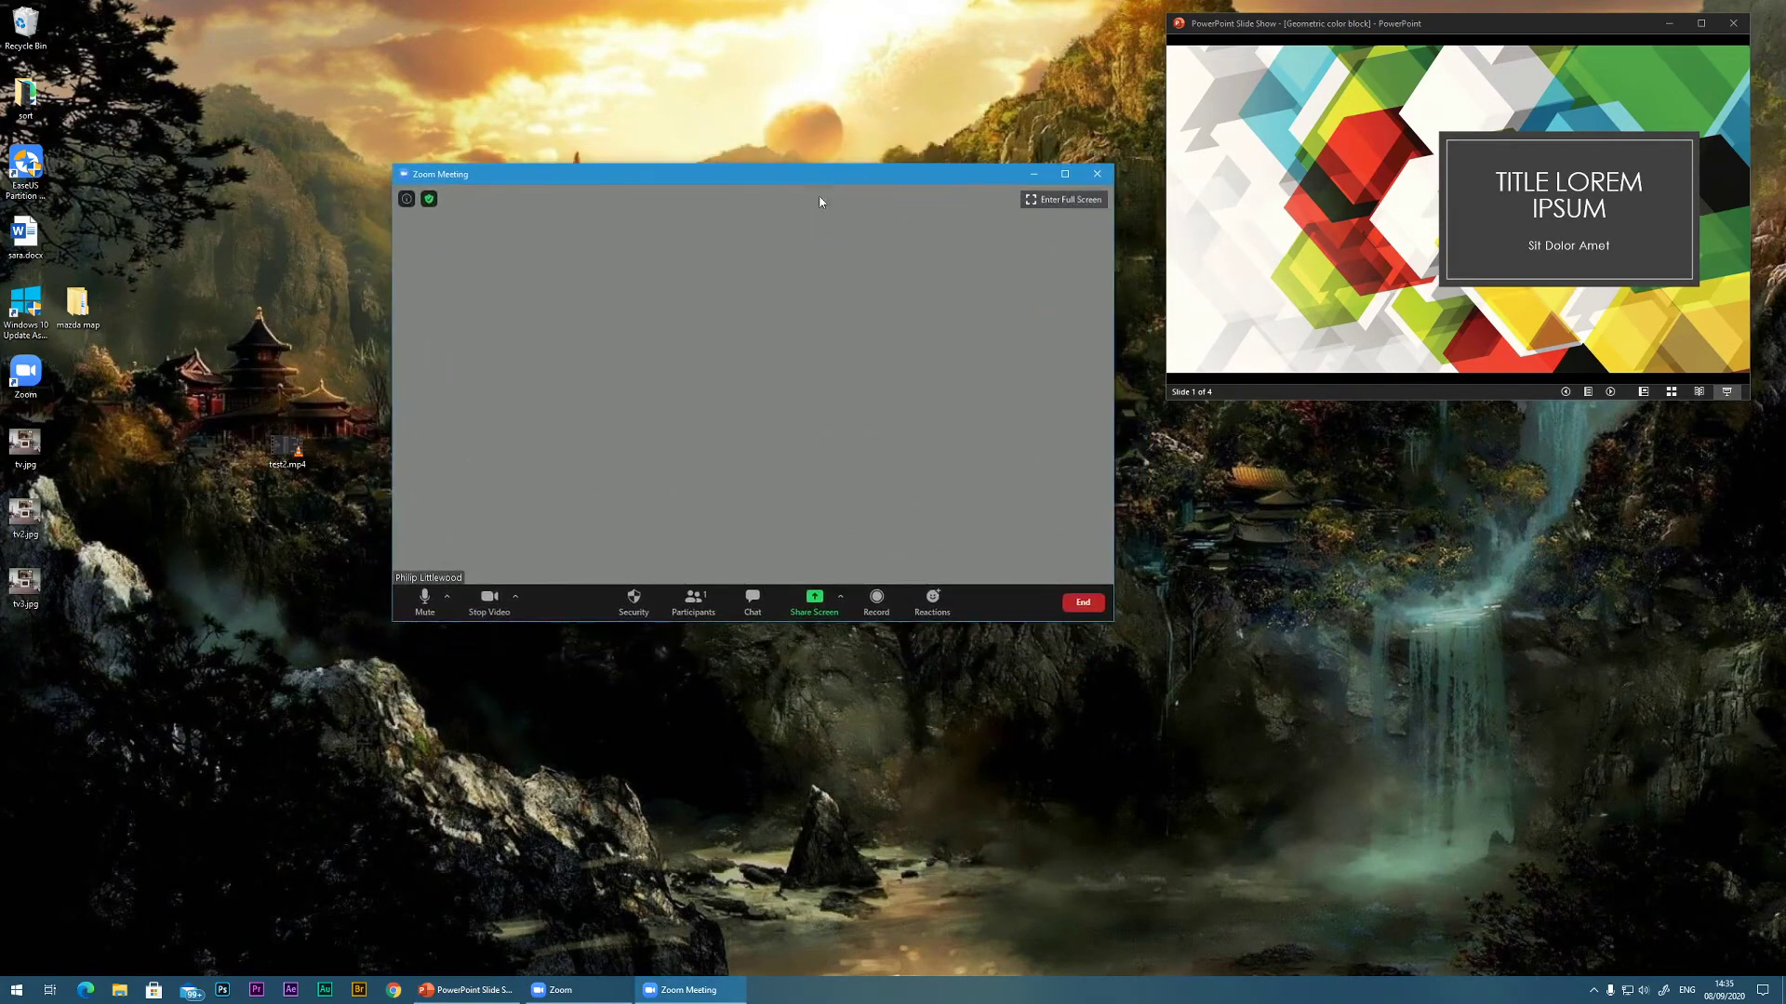
left_click(820, 609)
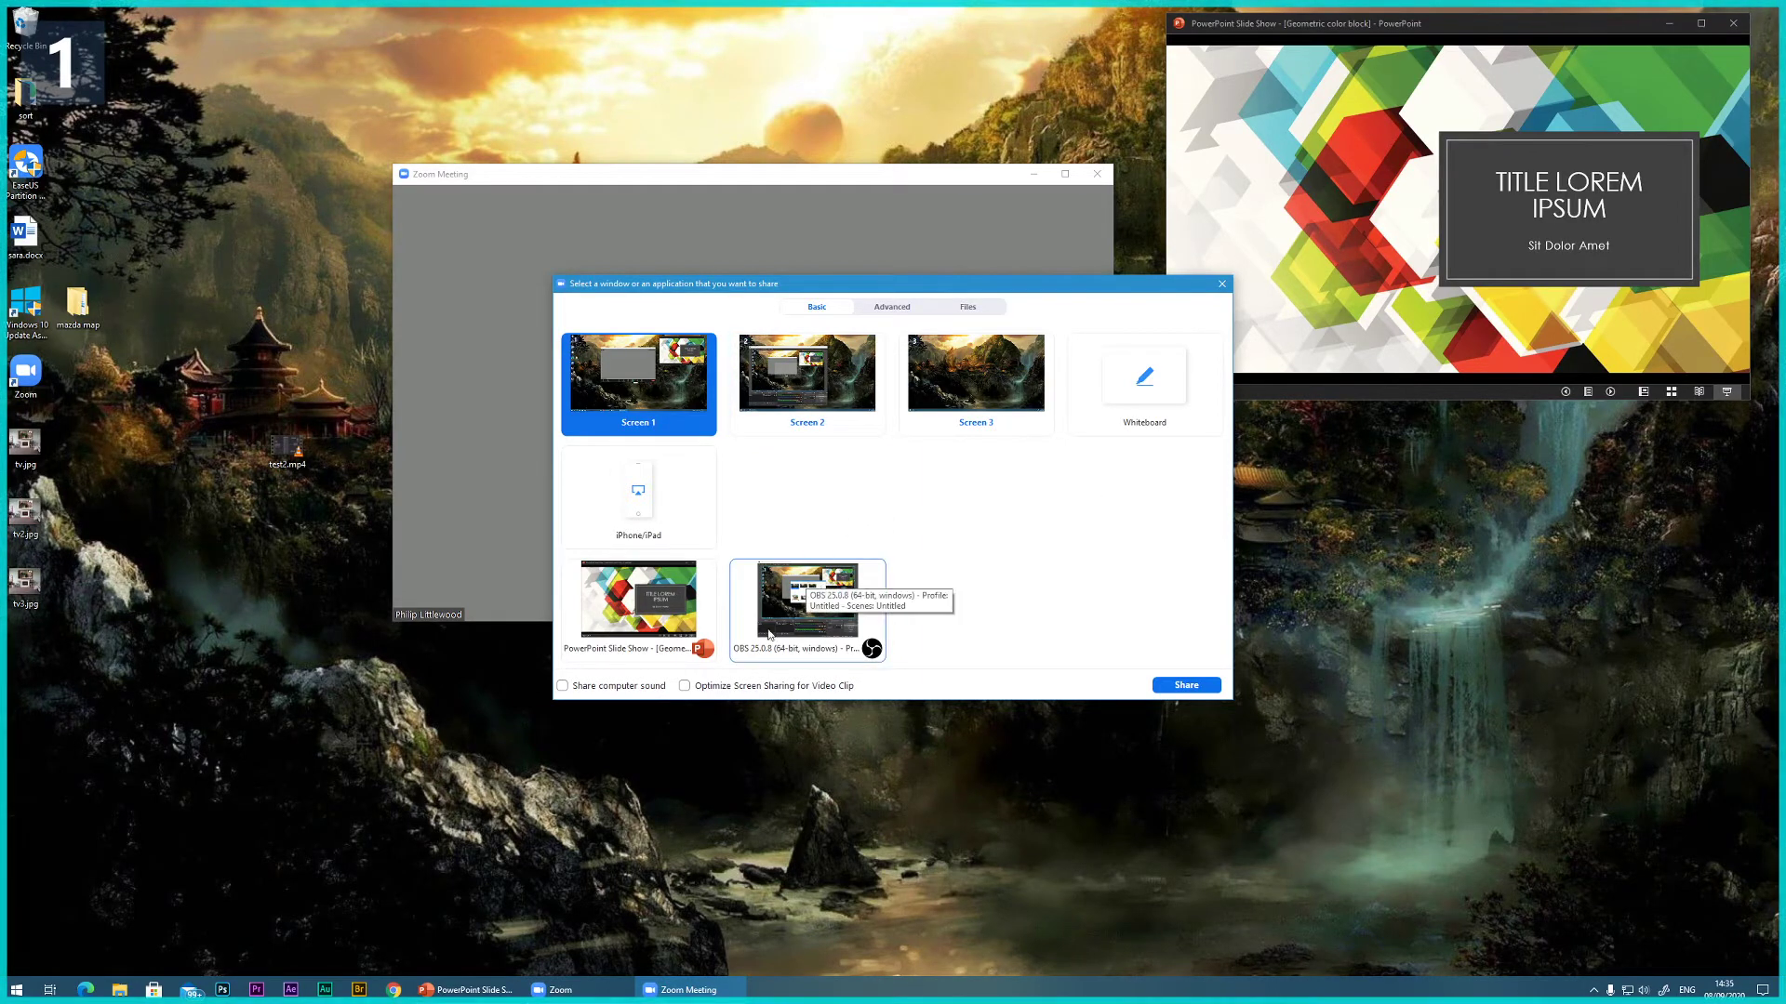
left_click(625, 602)
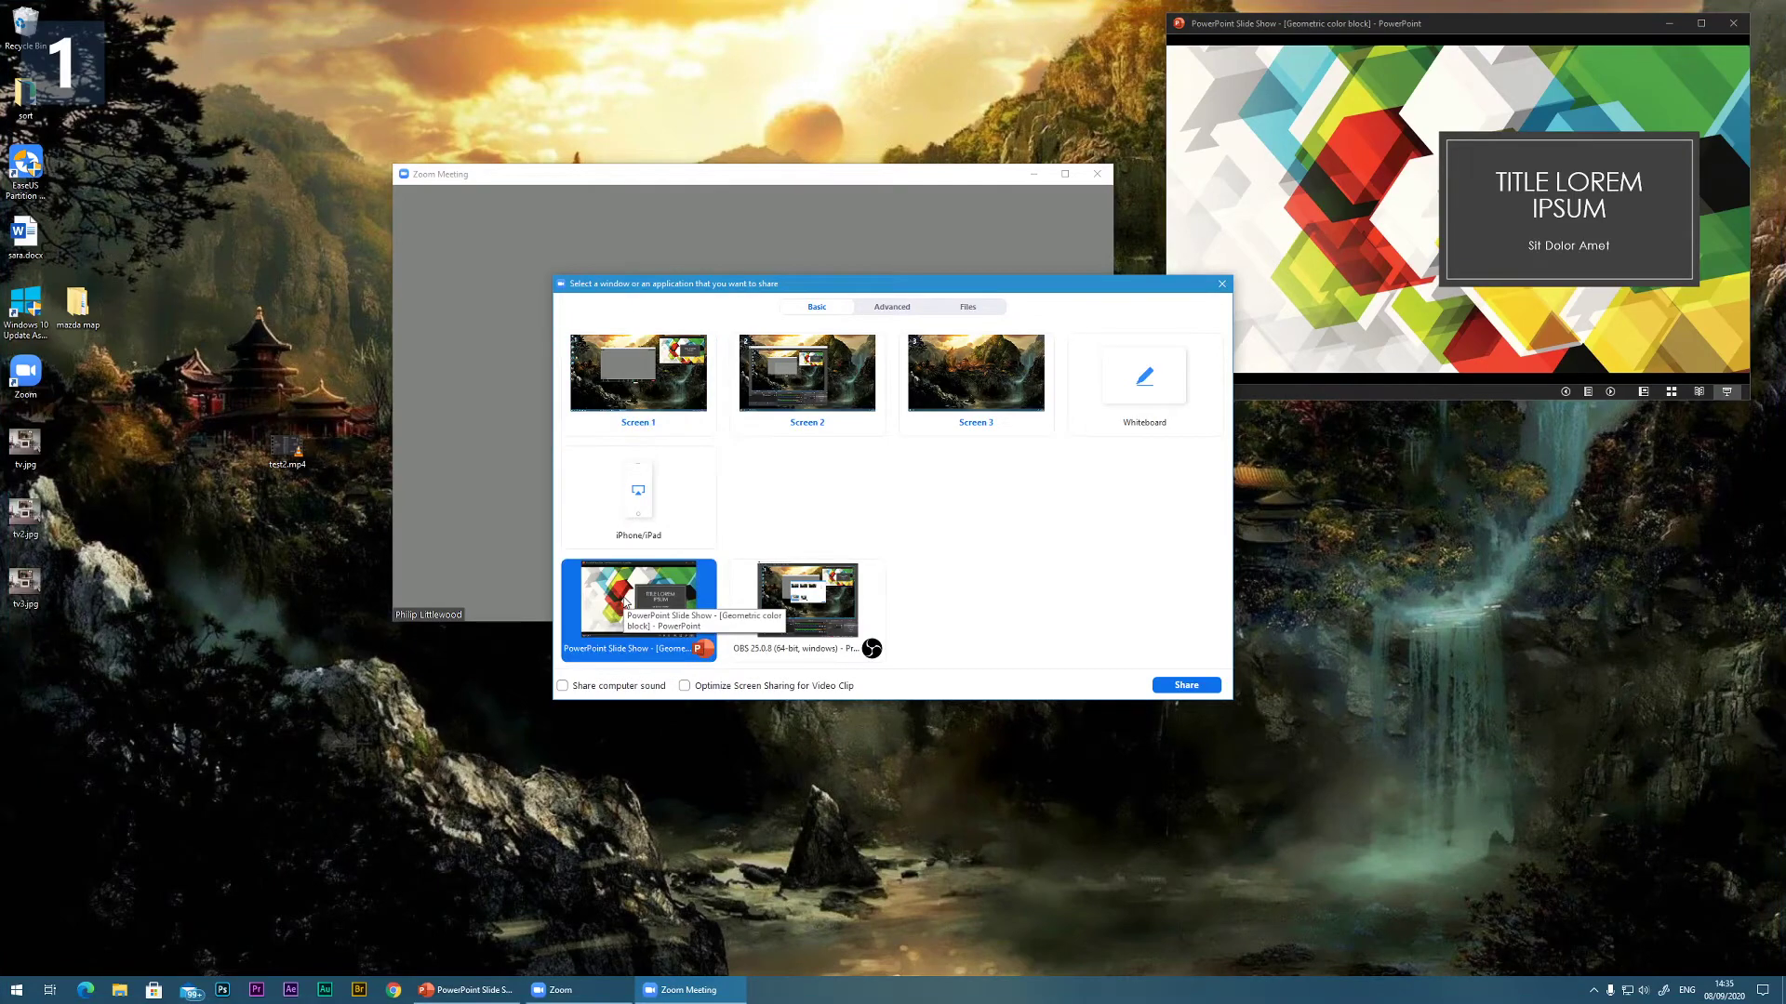
left_click(1166, 681)
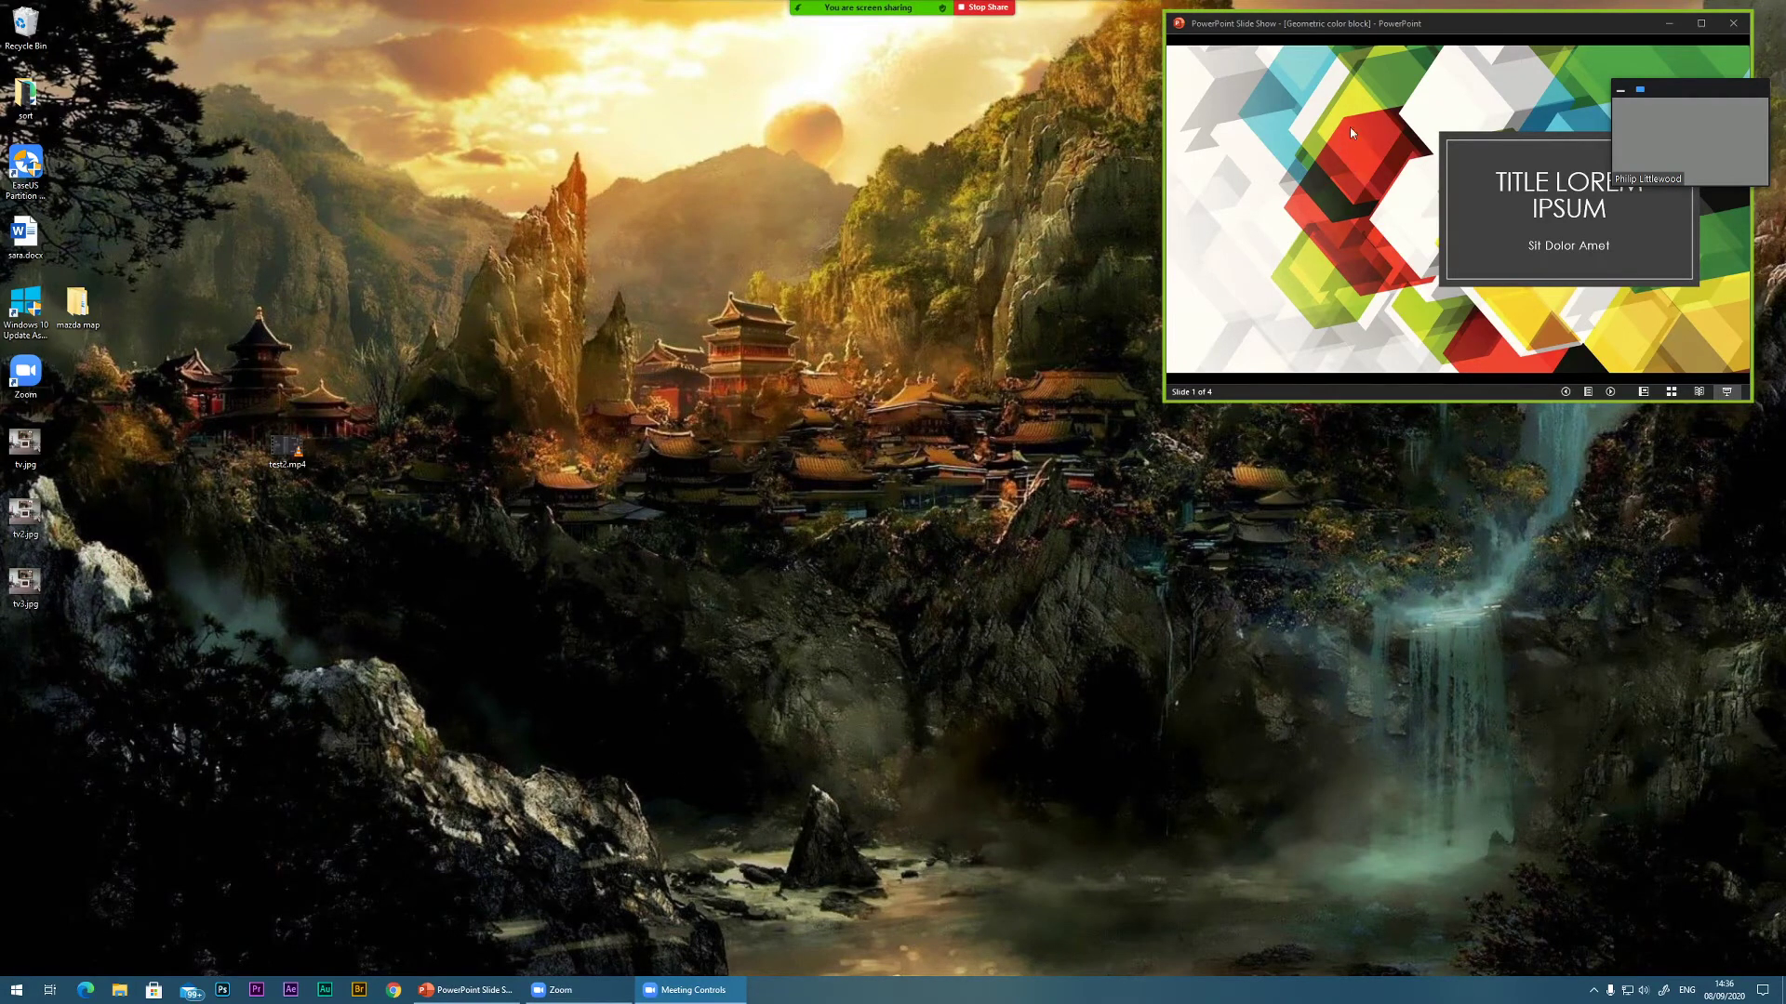
Step: Test going forward and back between slides 1 and 2 of the shared show, and place Zoom's video thumbnail below the slide show window
left_click(1391, 33)
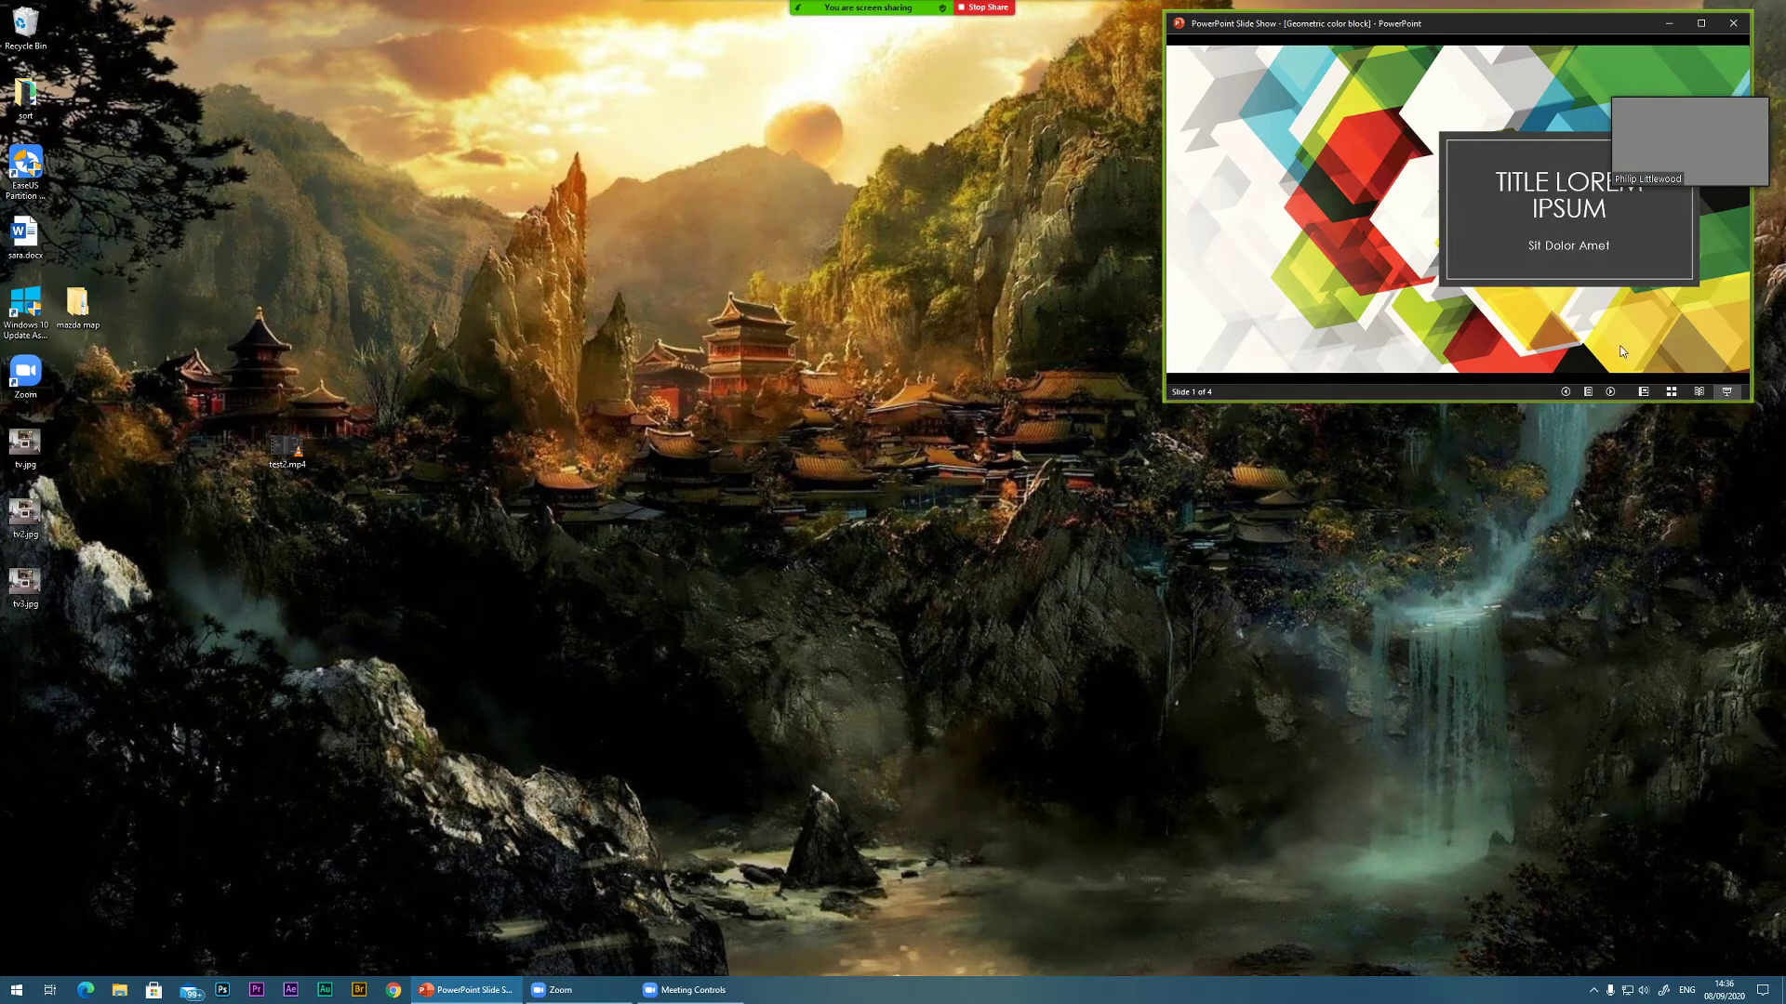
left_click(1610, 392)
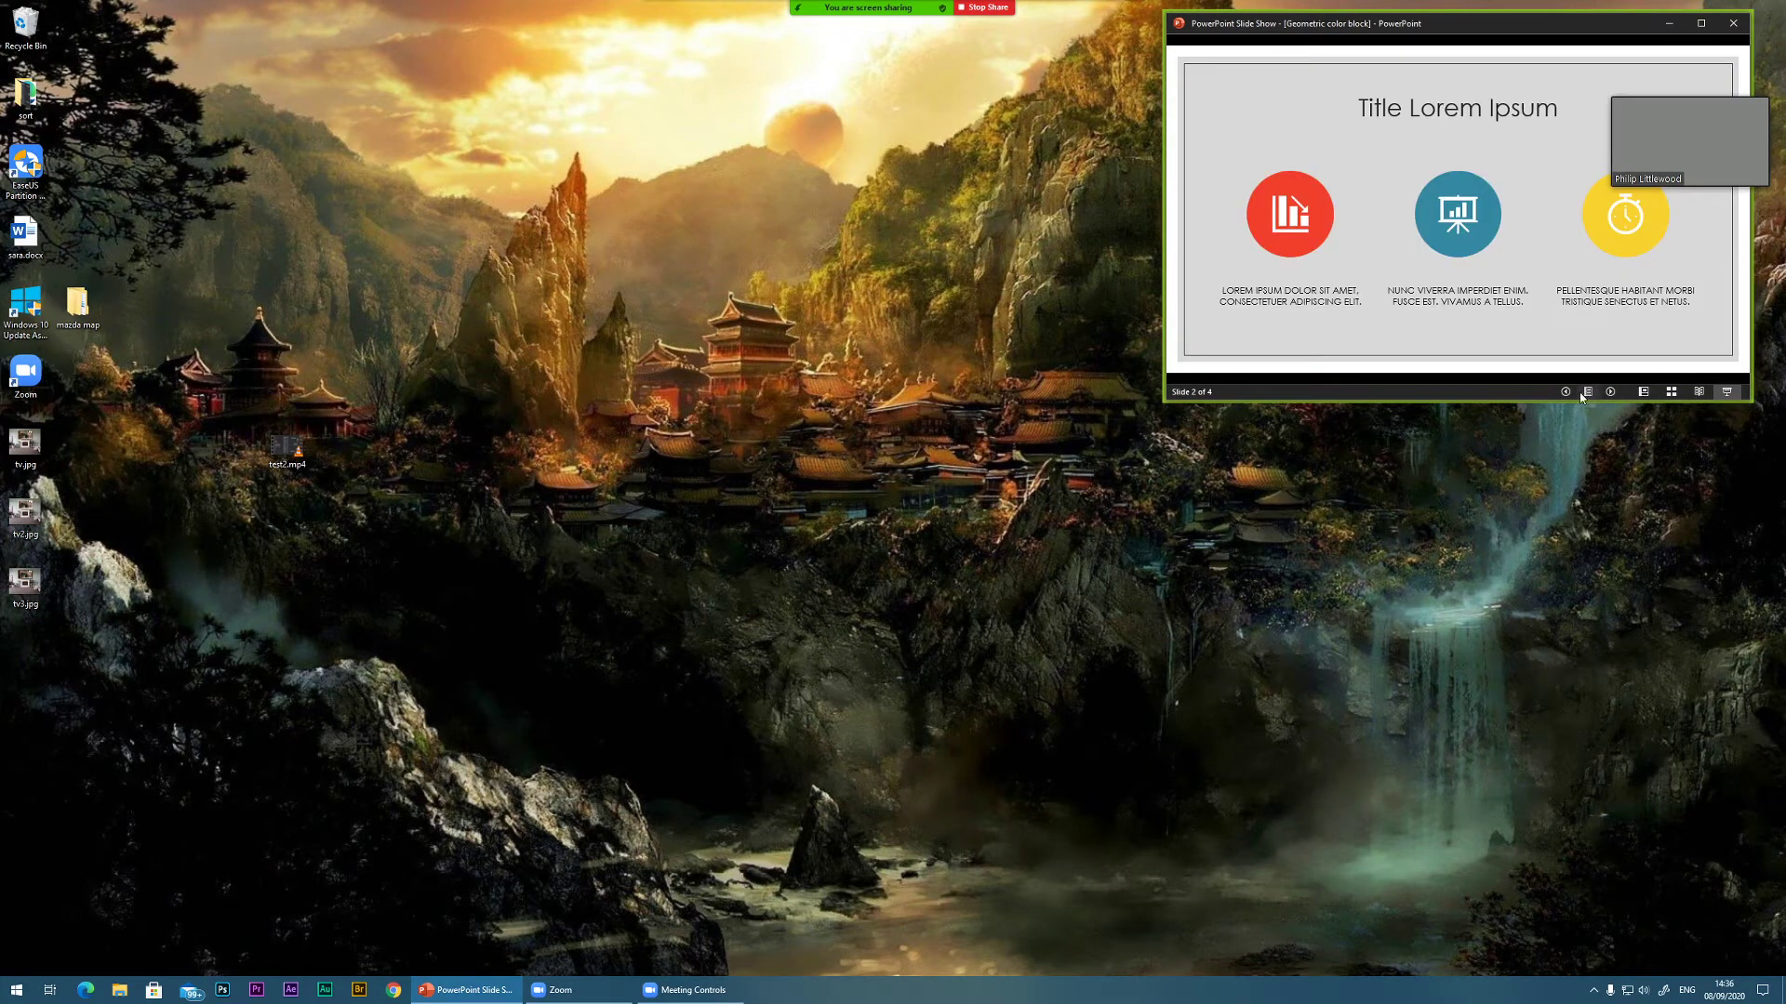
left_click(1565, 391)
left_click(1610, 392)
left_click(1566, 391)
left_click_drag(1682, 89, 1693, 415)
left_click(1610, 391)
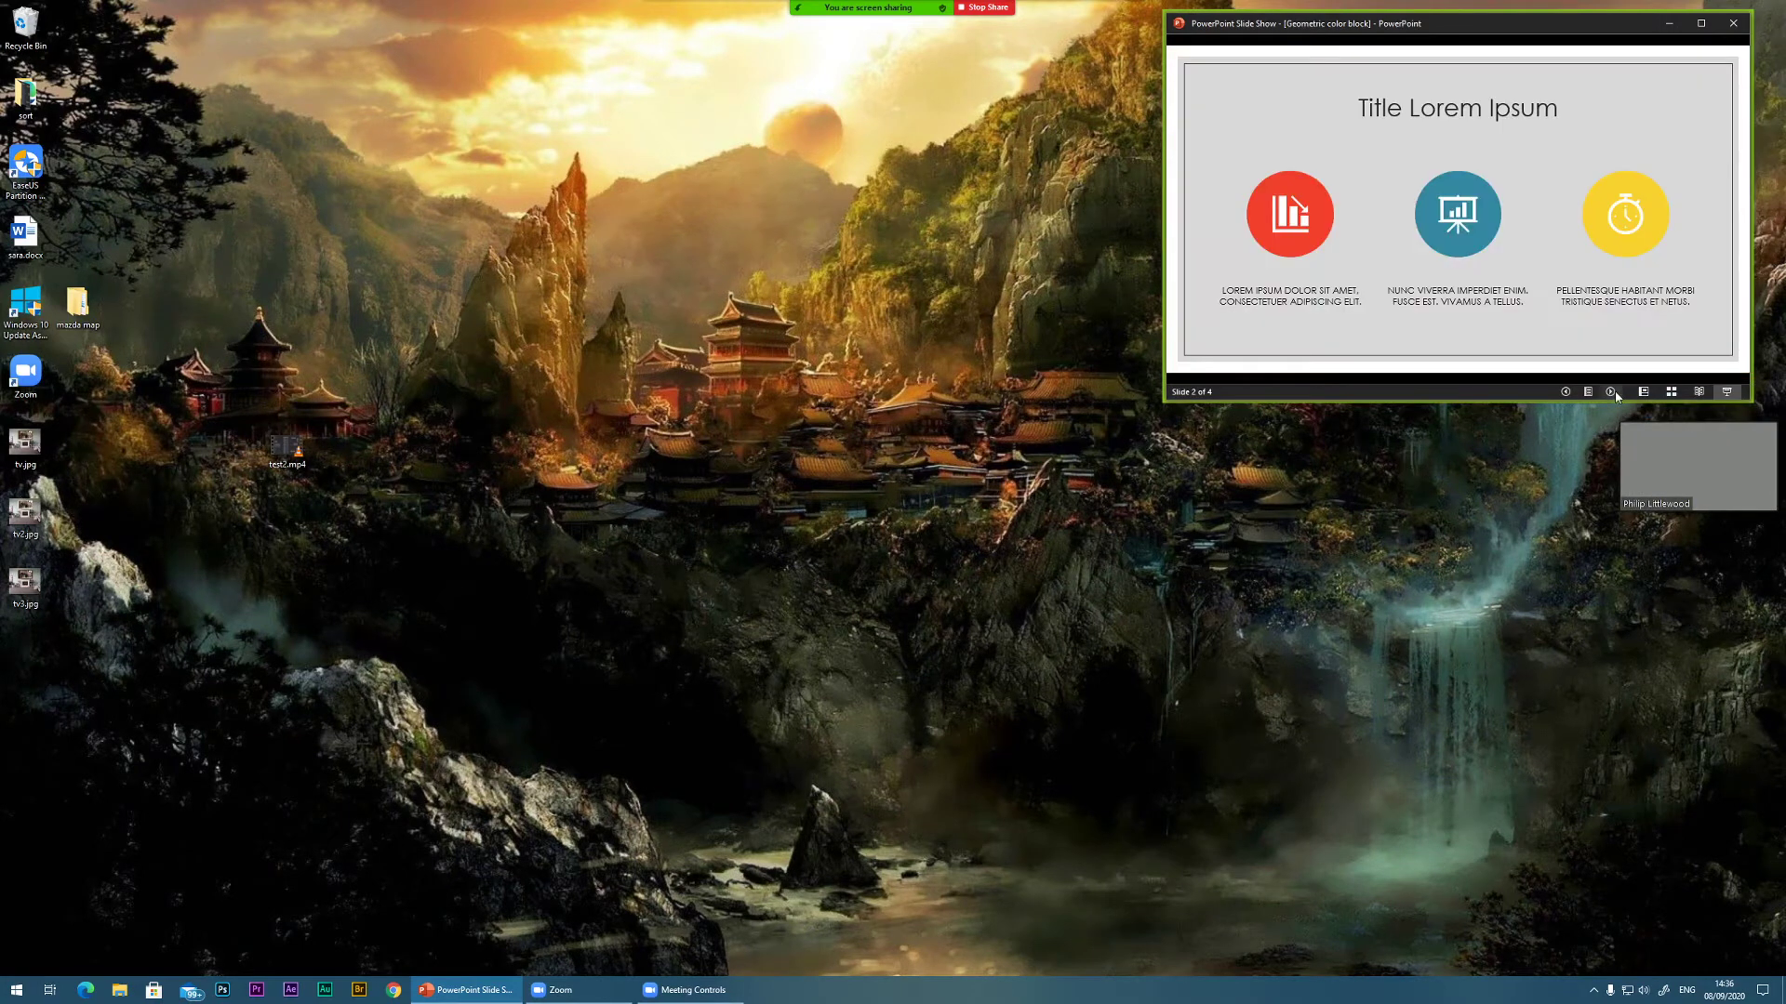
left_click(1565, 391)
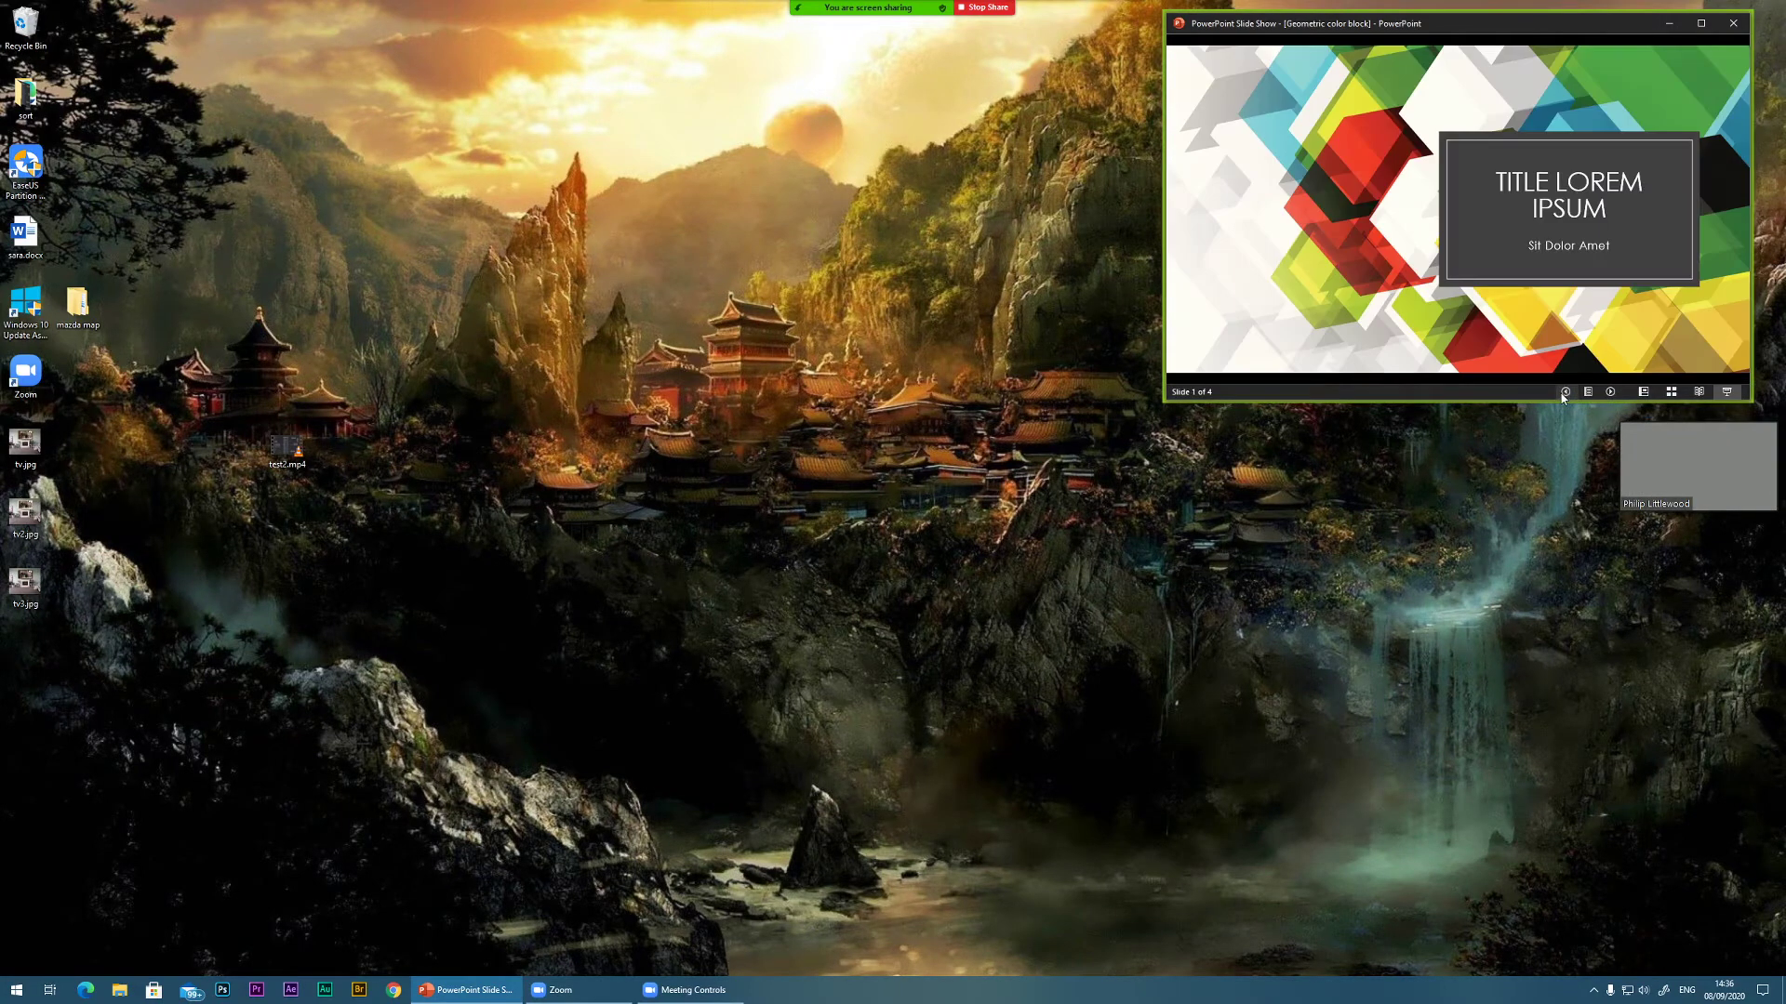
Step: Launch Teleprompter Pro and make its window narrower and taller, placed along the left side of the desktop
left_click(17, 989)
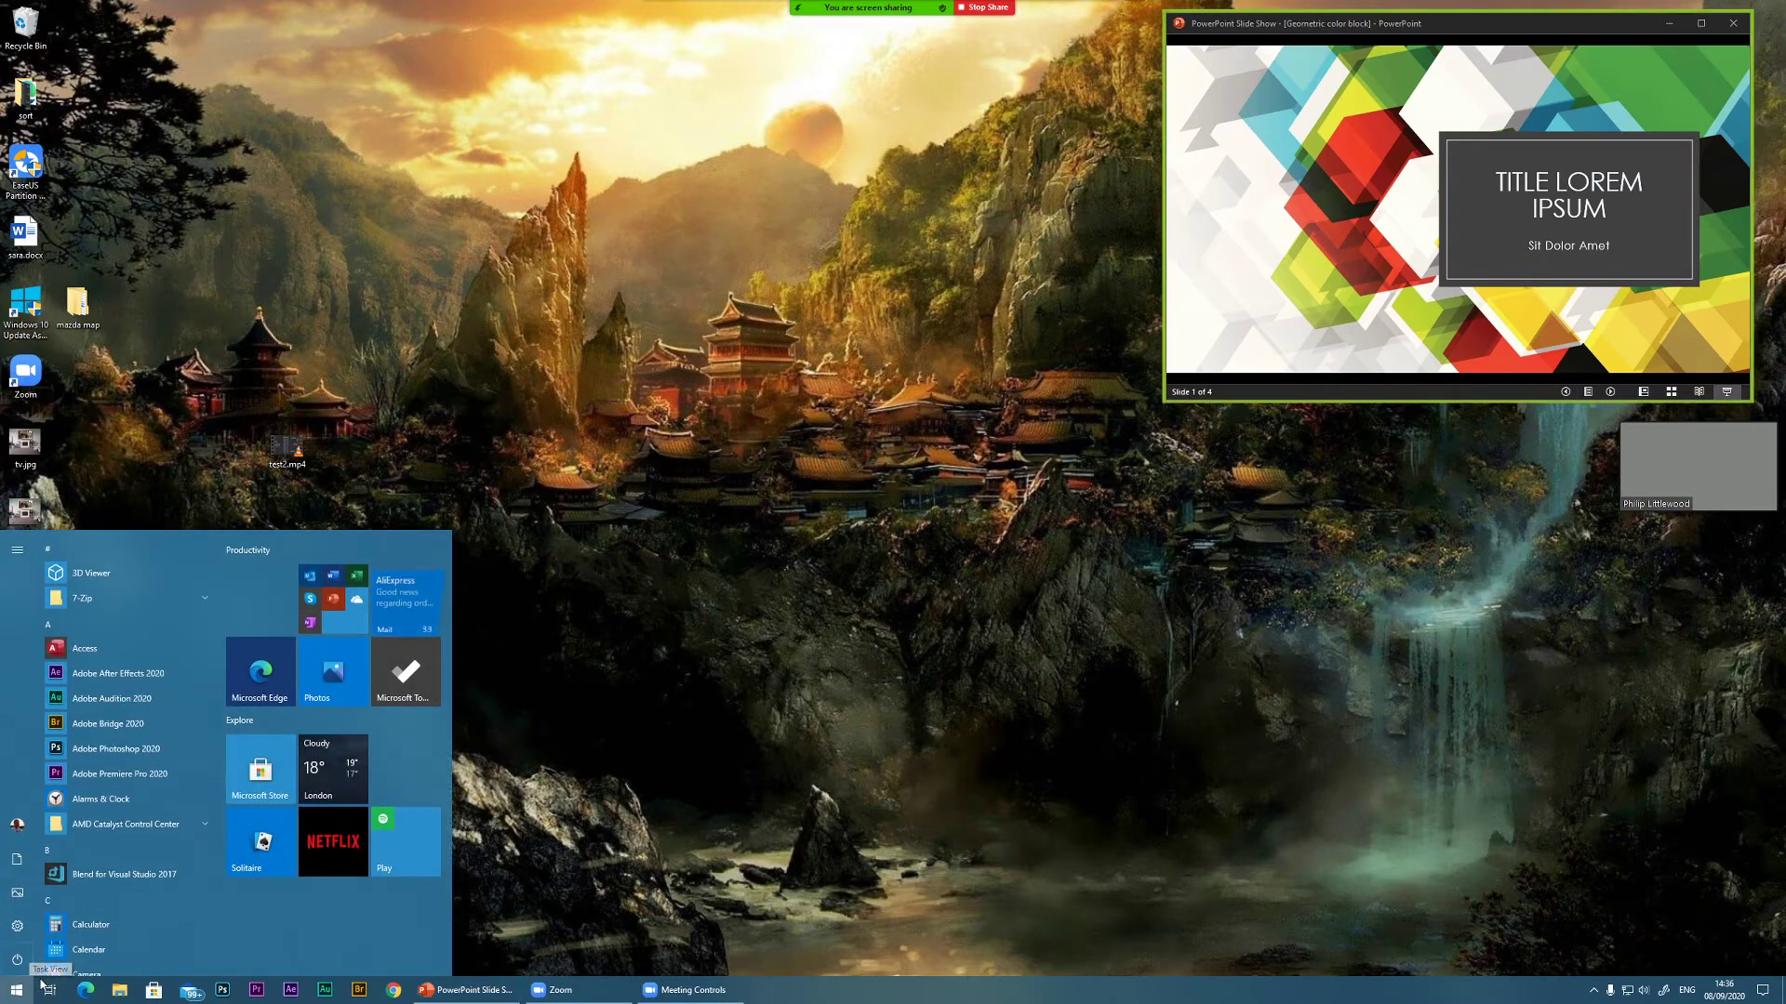
type("te")
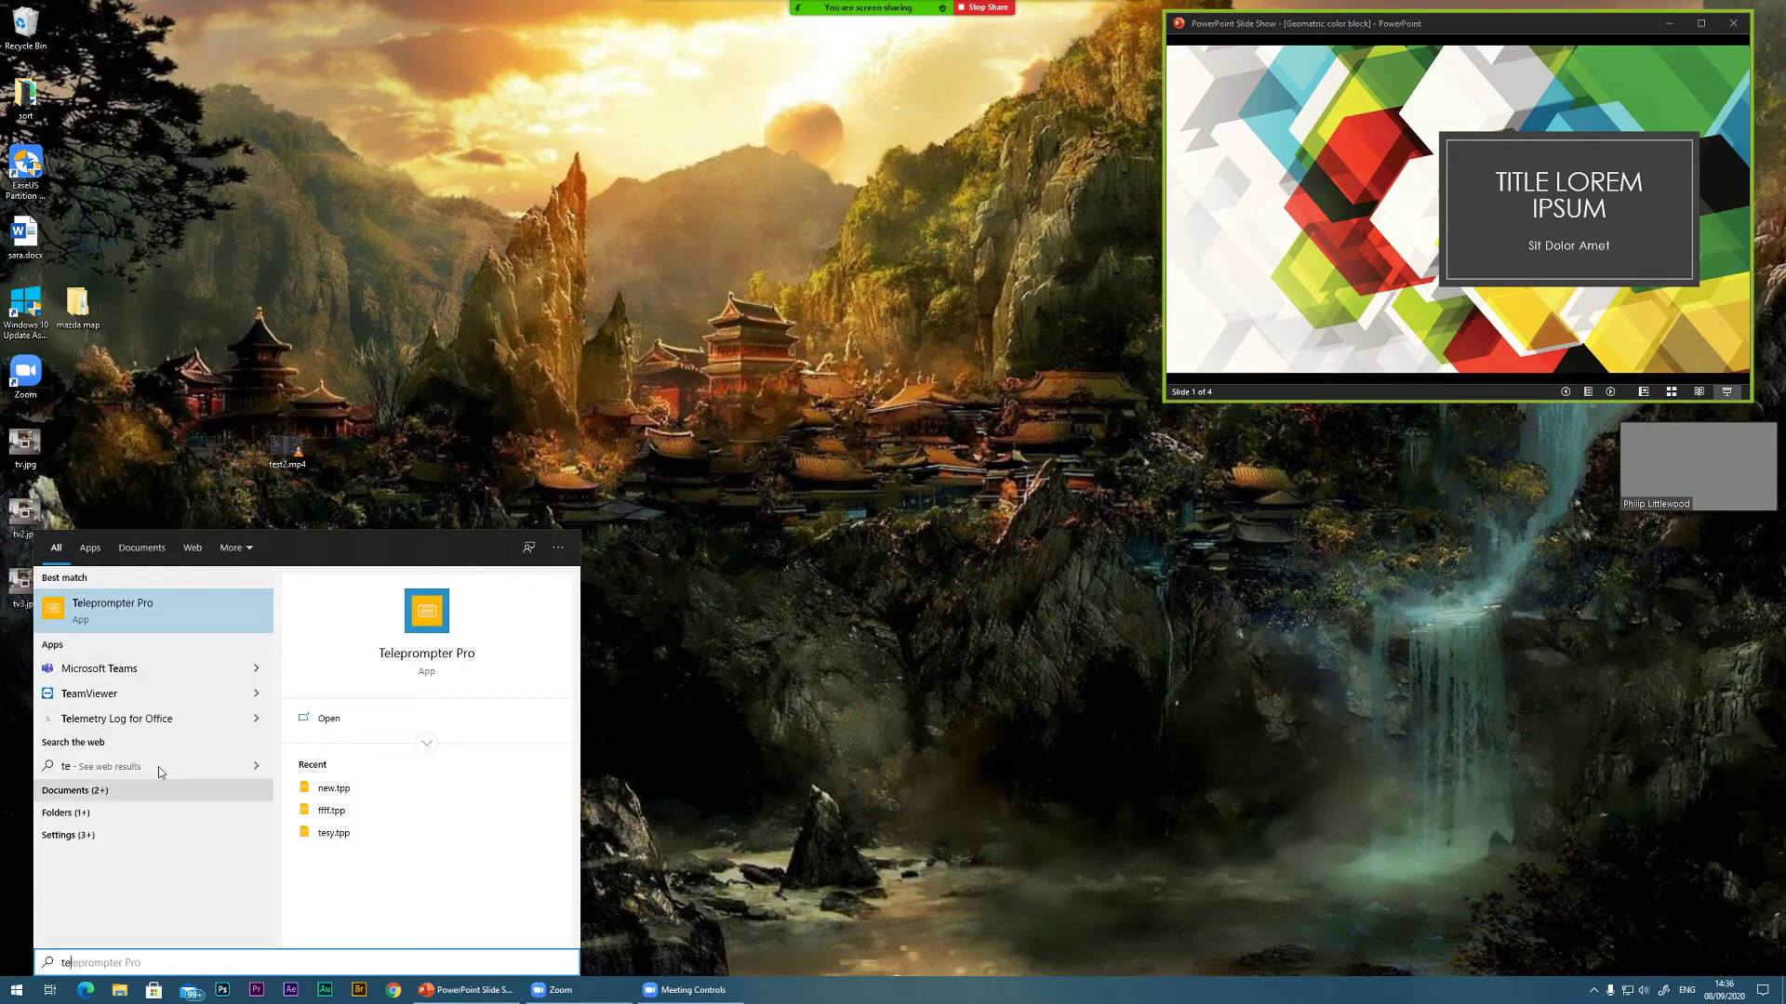
left_click(130, 611)
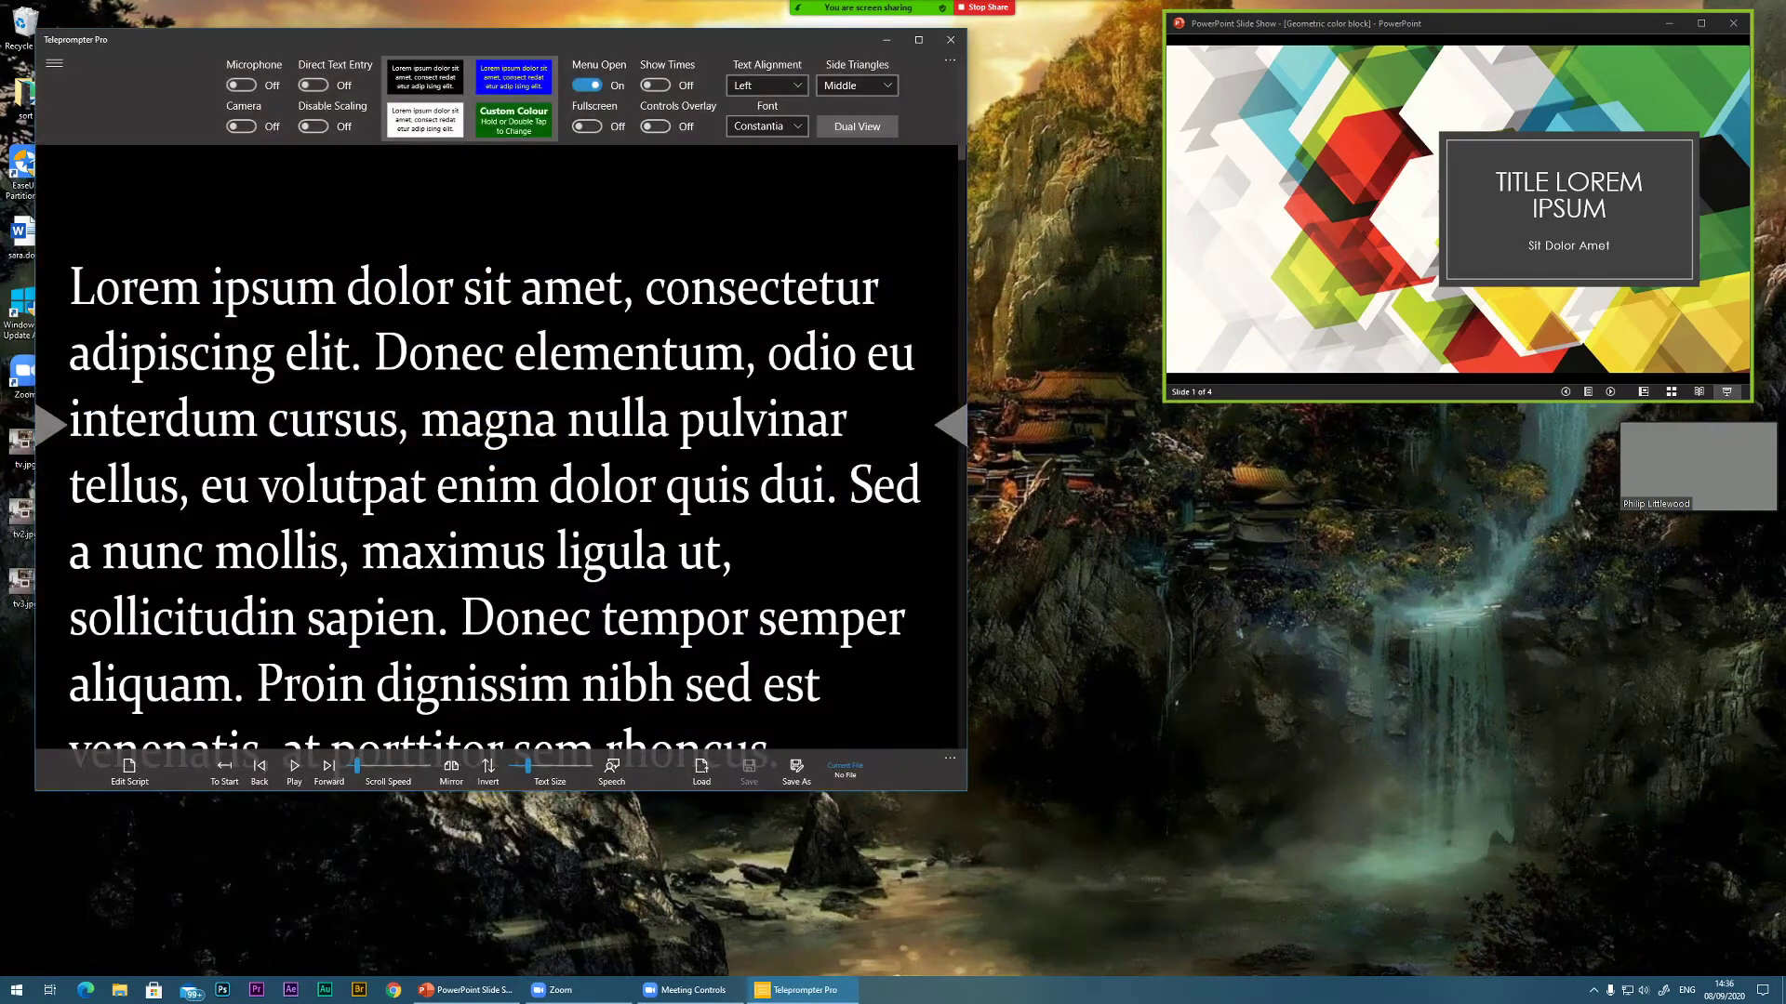
left_click_drag(590, 40, 604, 92)
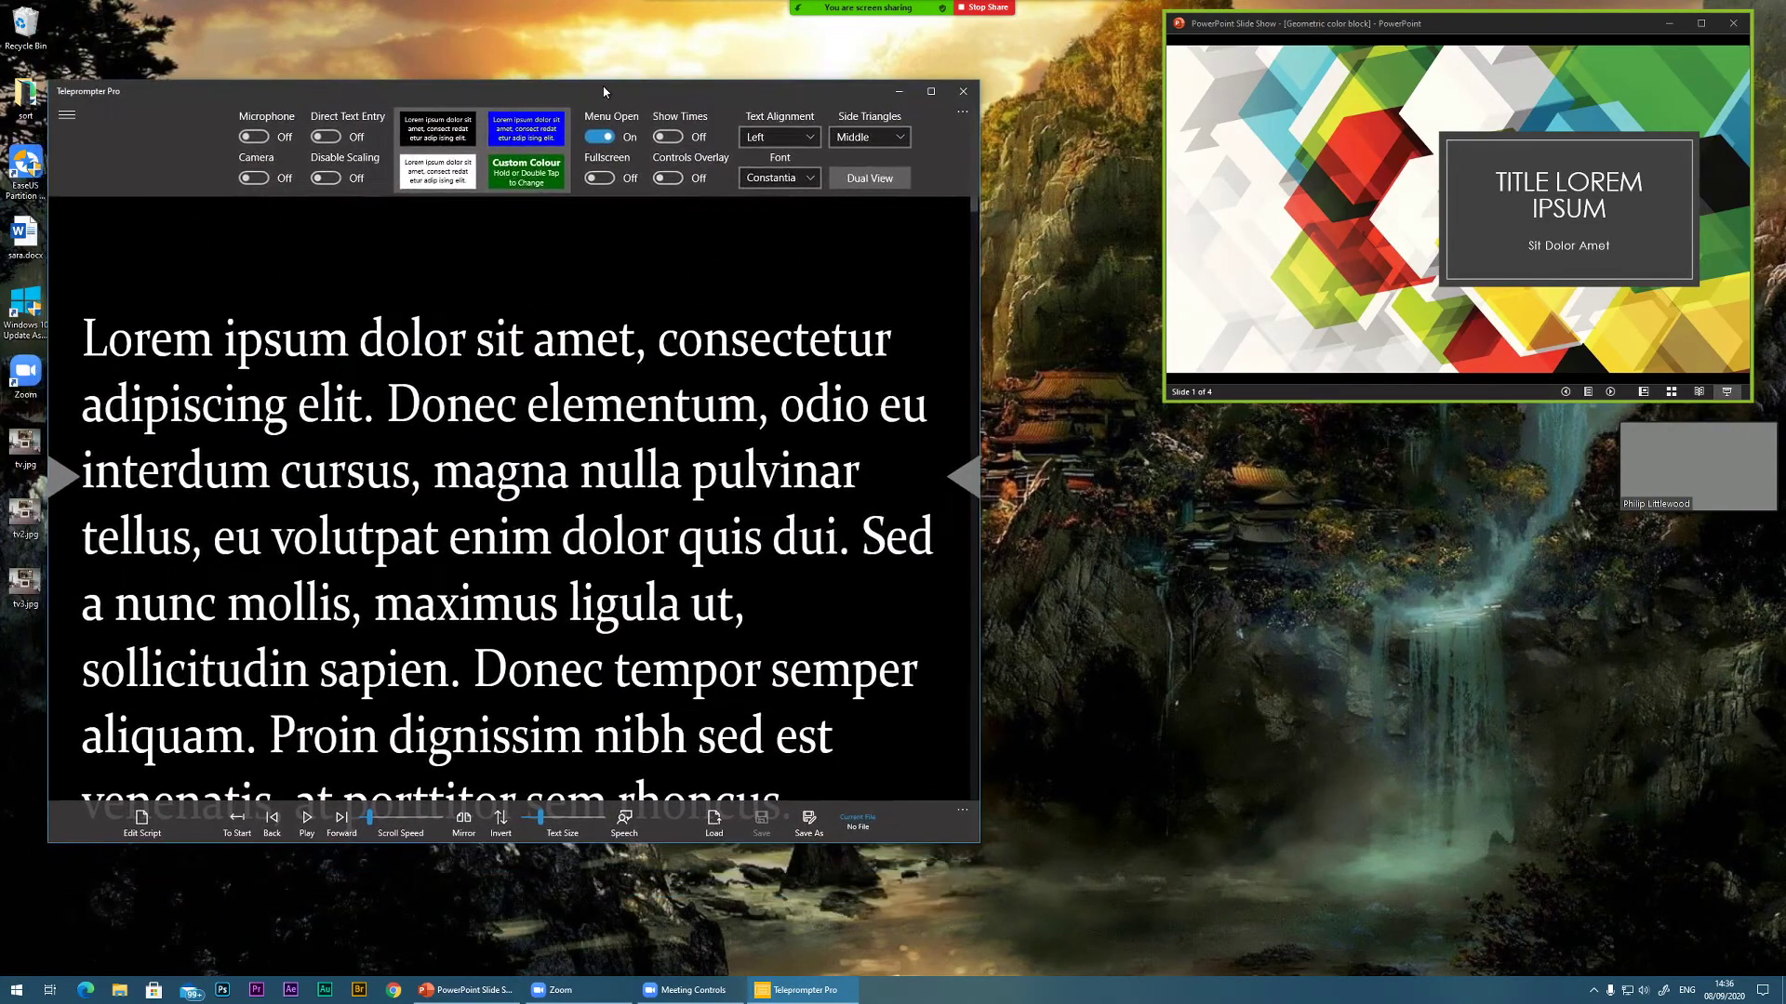
left_click_drag(979, 844, 728, 909)
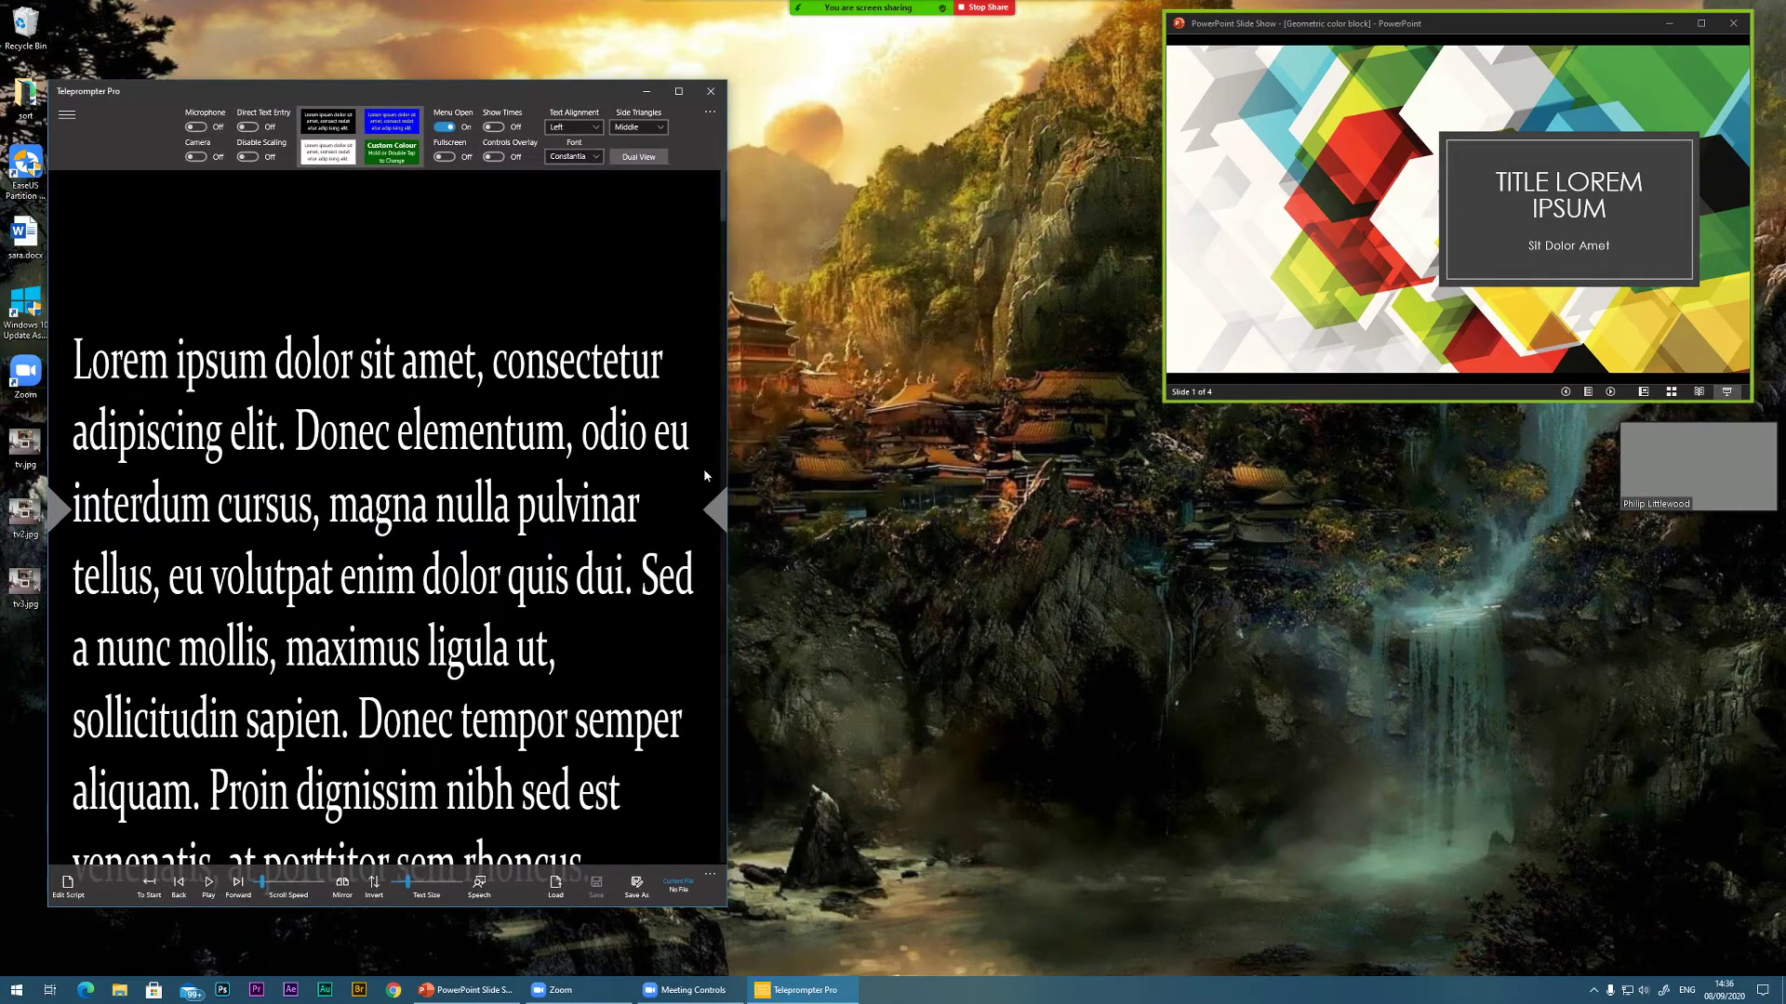
left_click_drag(493, 94, 481, 26)
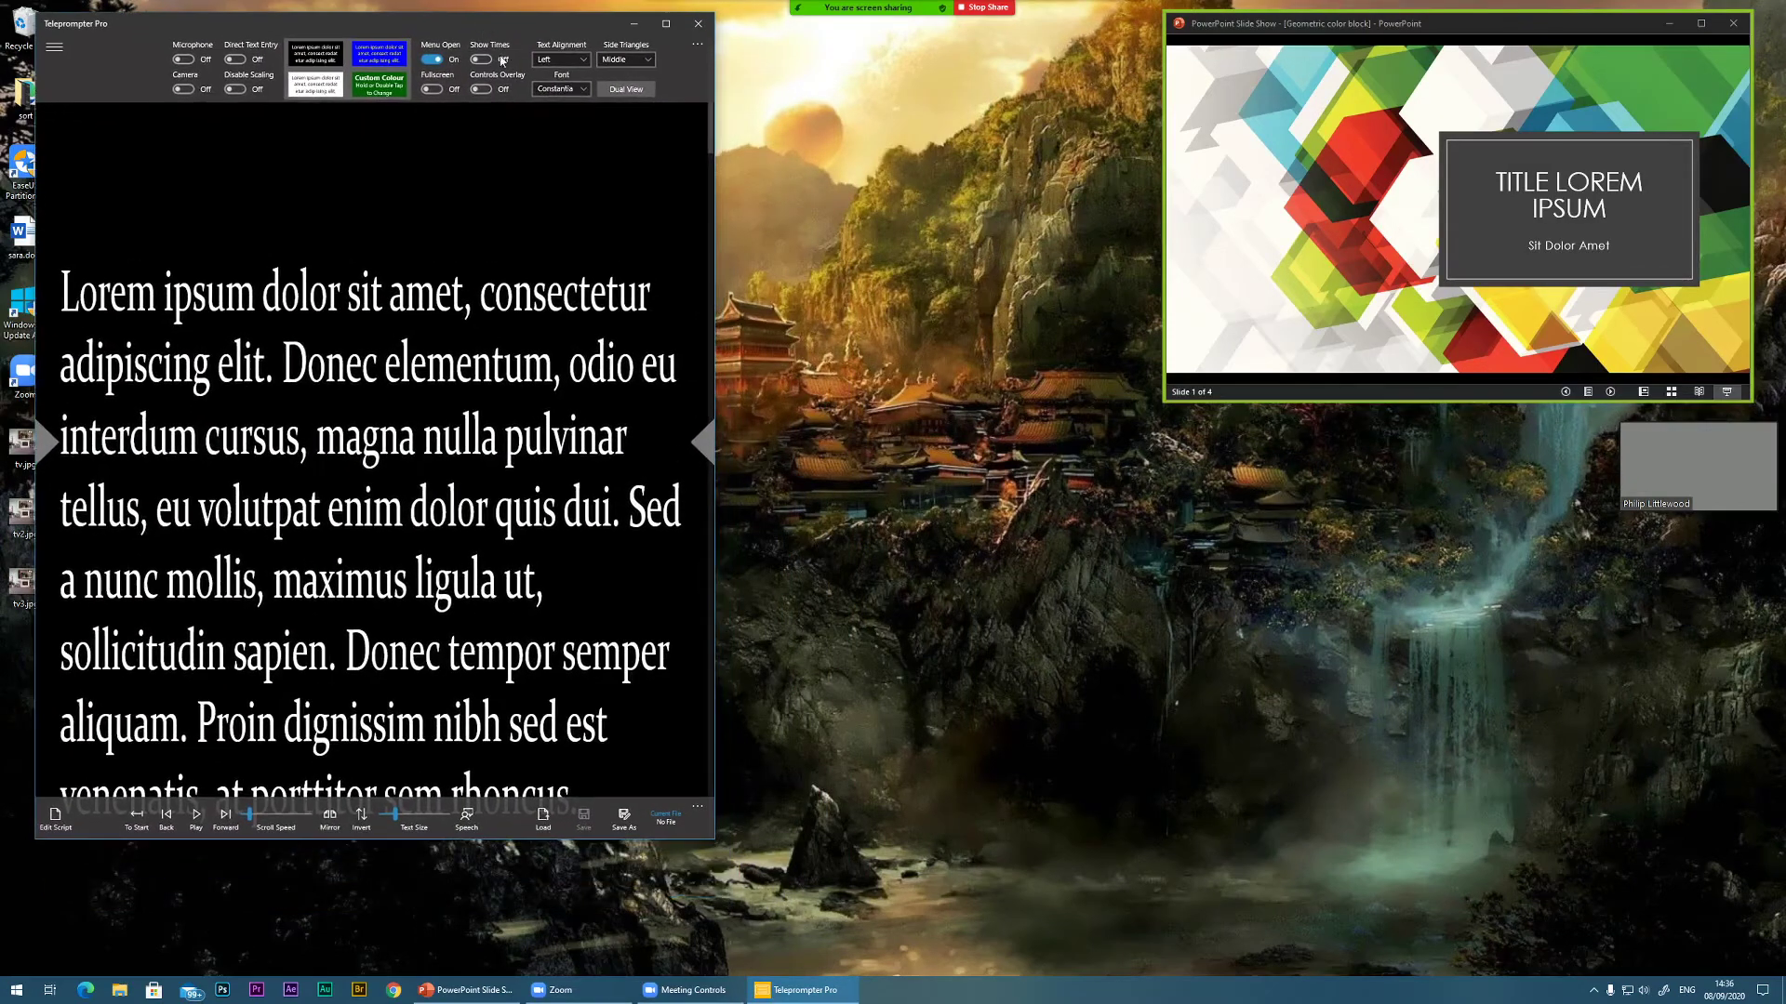
Step: Bring up the Zoom home window and shrink it into the free space below the slide show
left_click(555, 990)
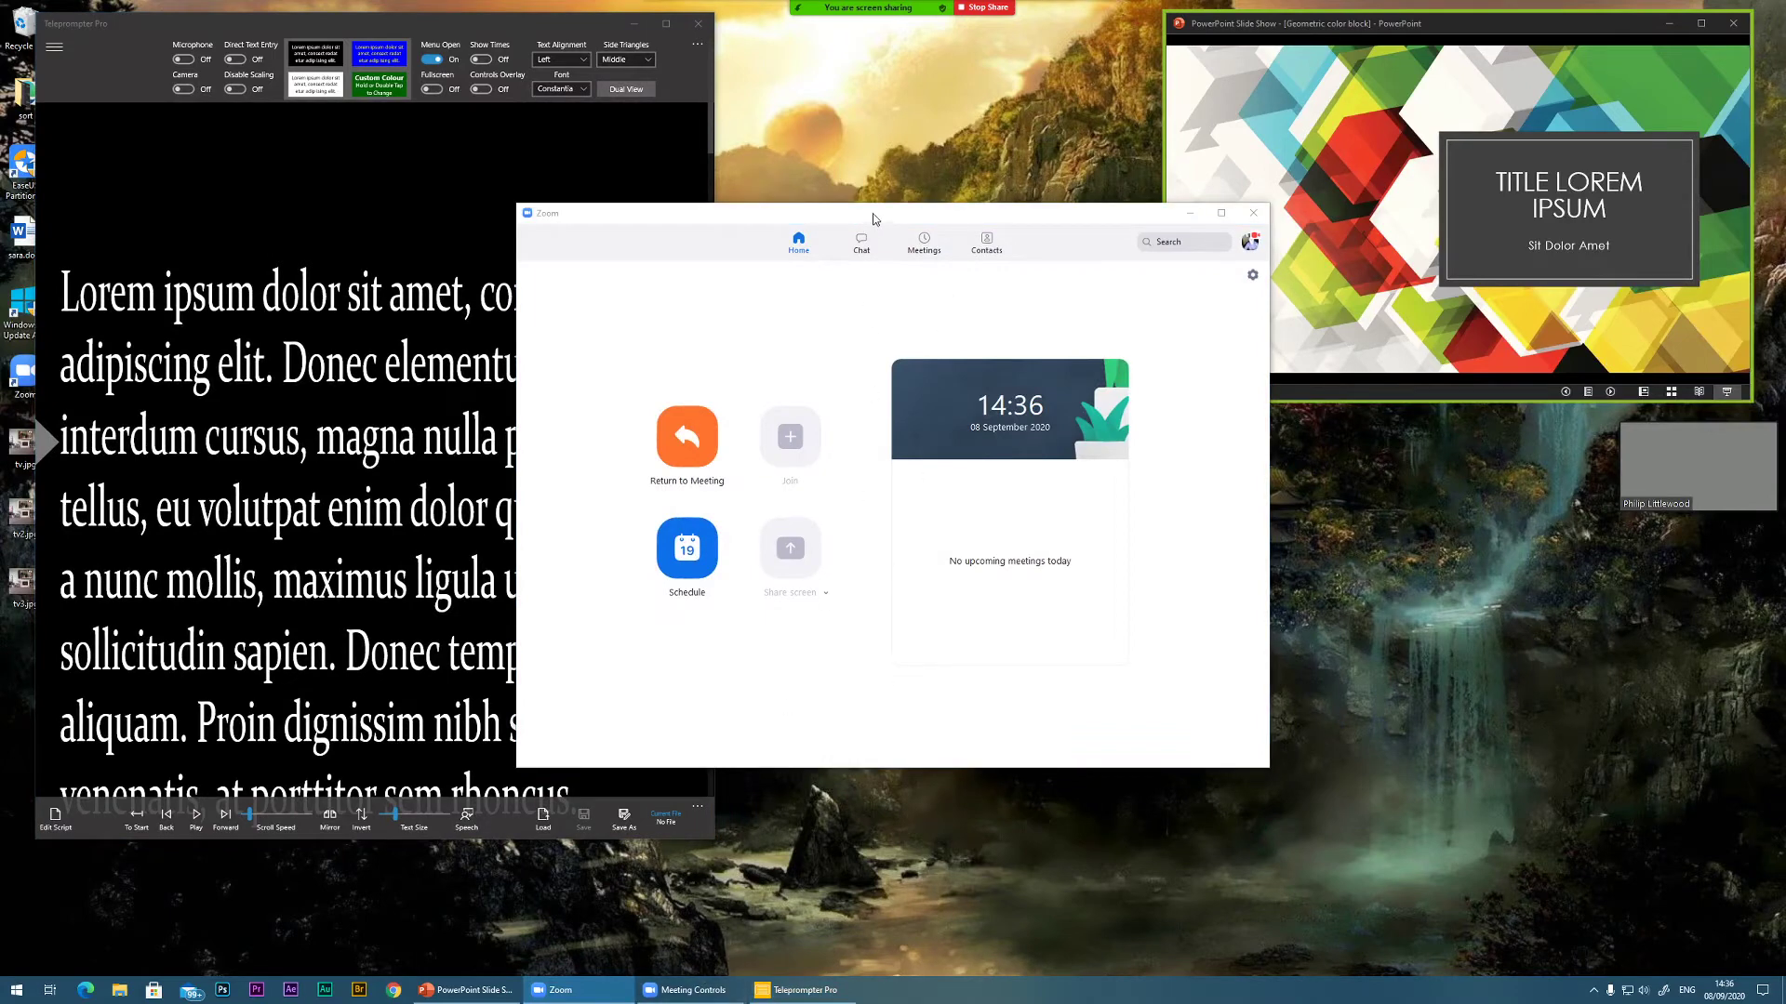
left_click_drag(874, 213, 1133, 413)
left_click_drag(772, 402, 946, 532)
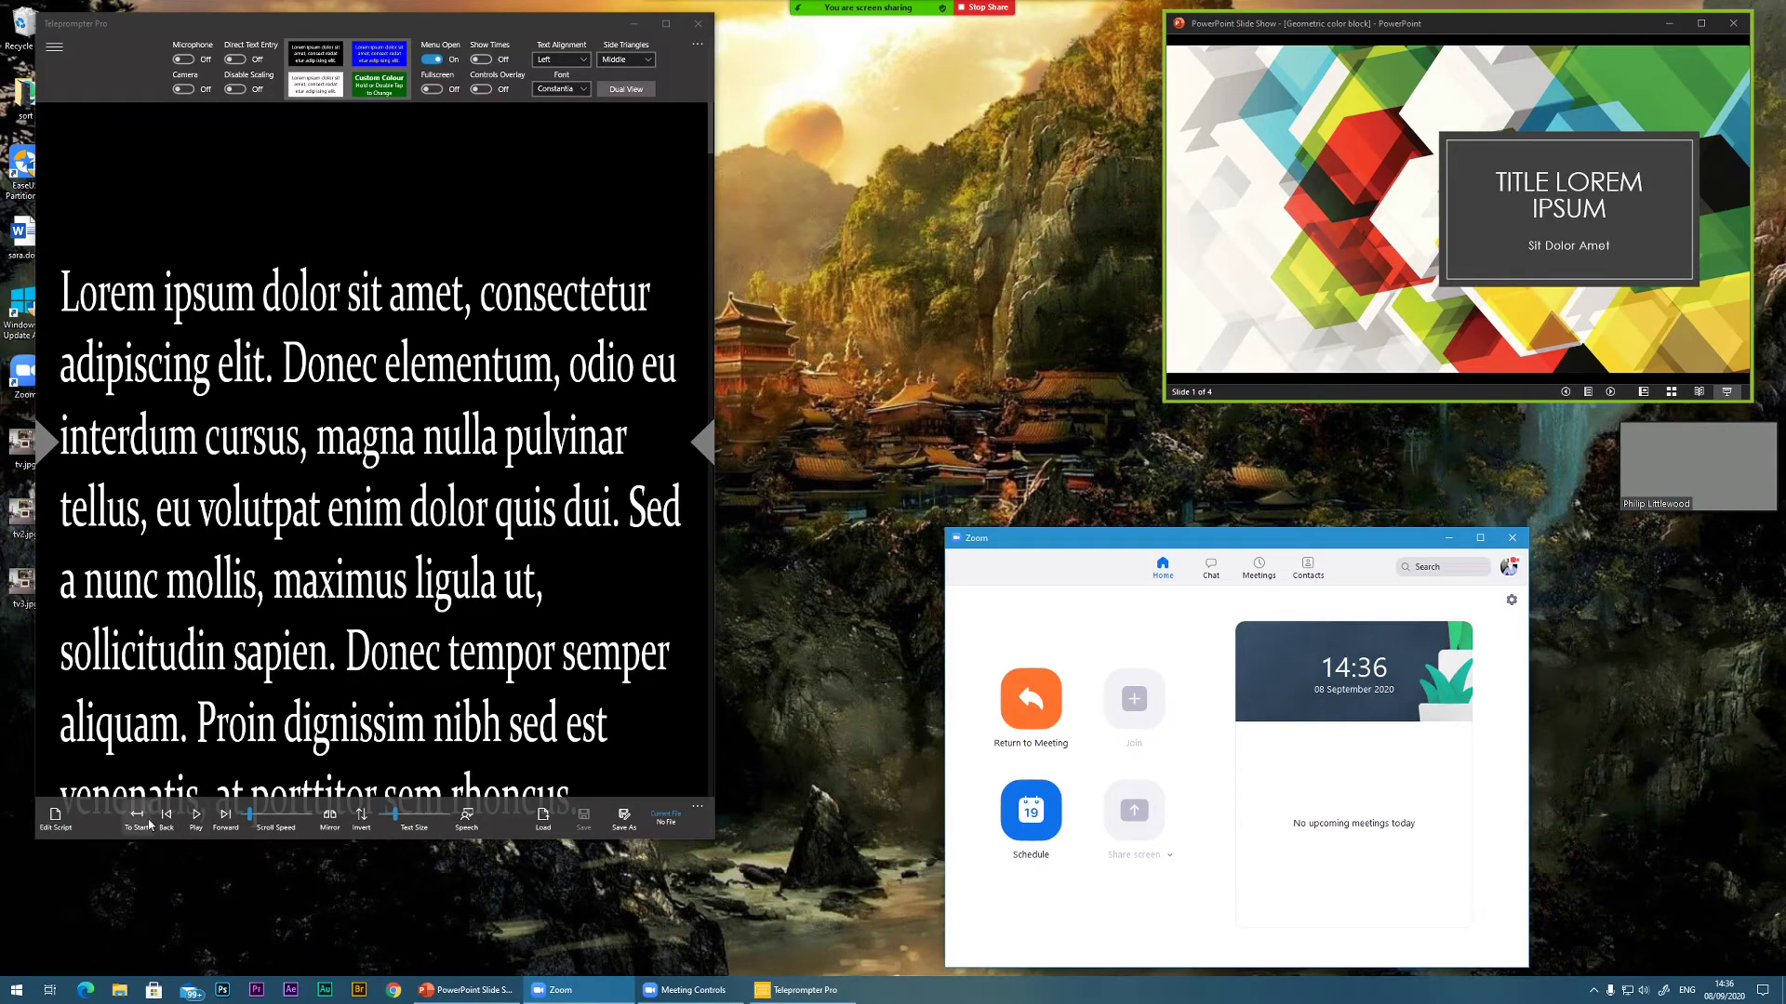
Step: Open the Teleprompter Pro script for editing and insert the cue "[slide 1]" after "eu volutpat" in the first paragraph
left_click(55, 817)
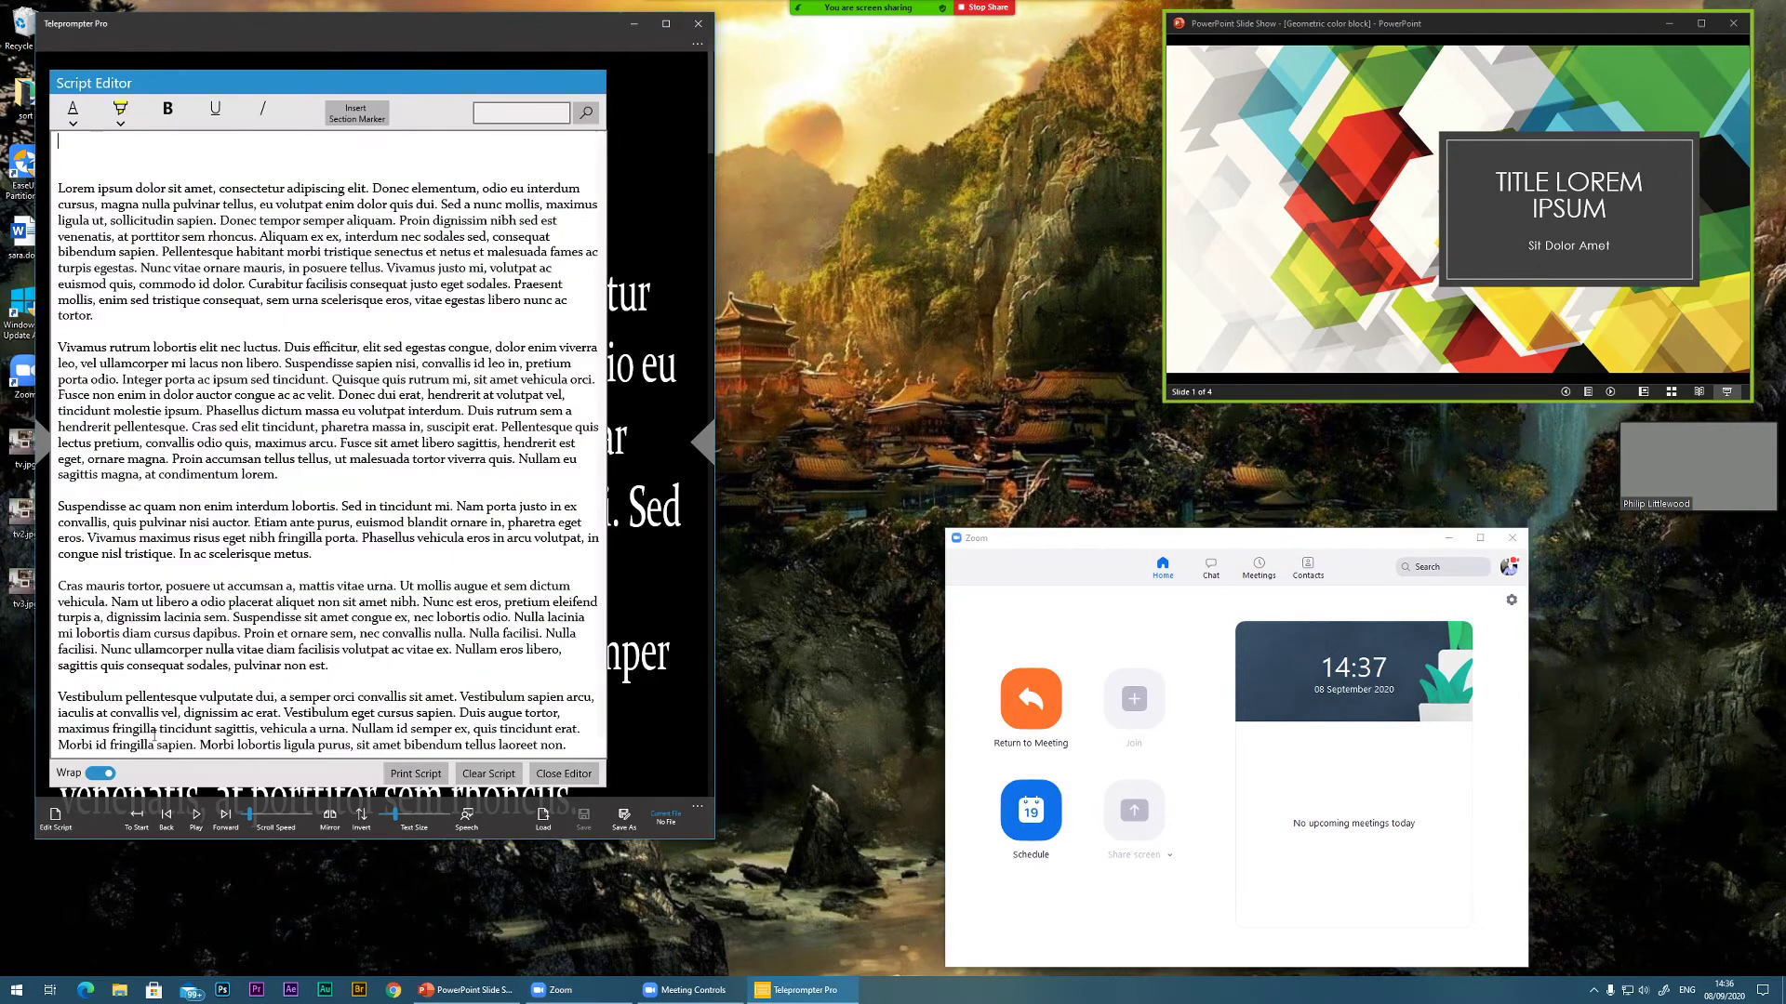
left_click(325, 205)
type("[sli")
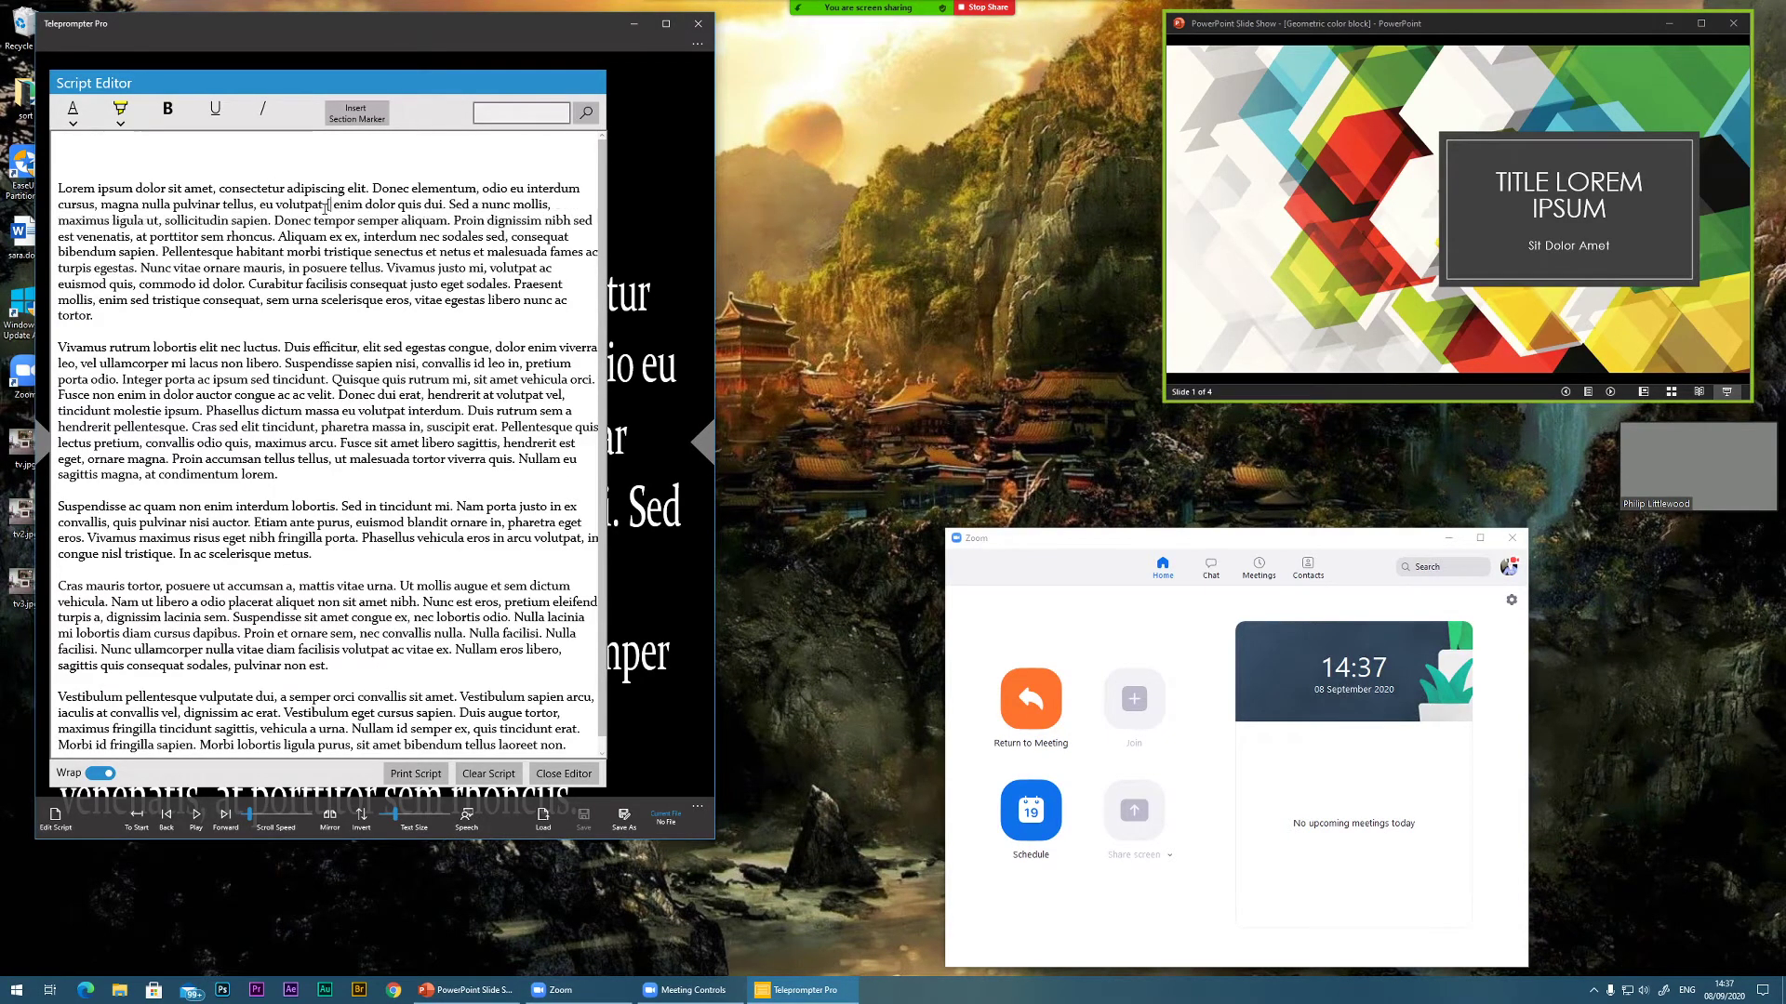
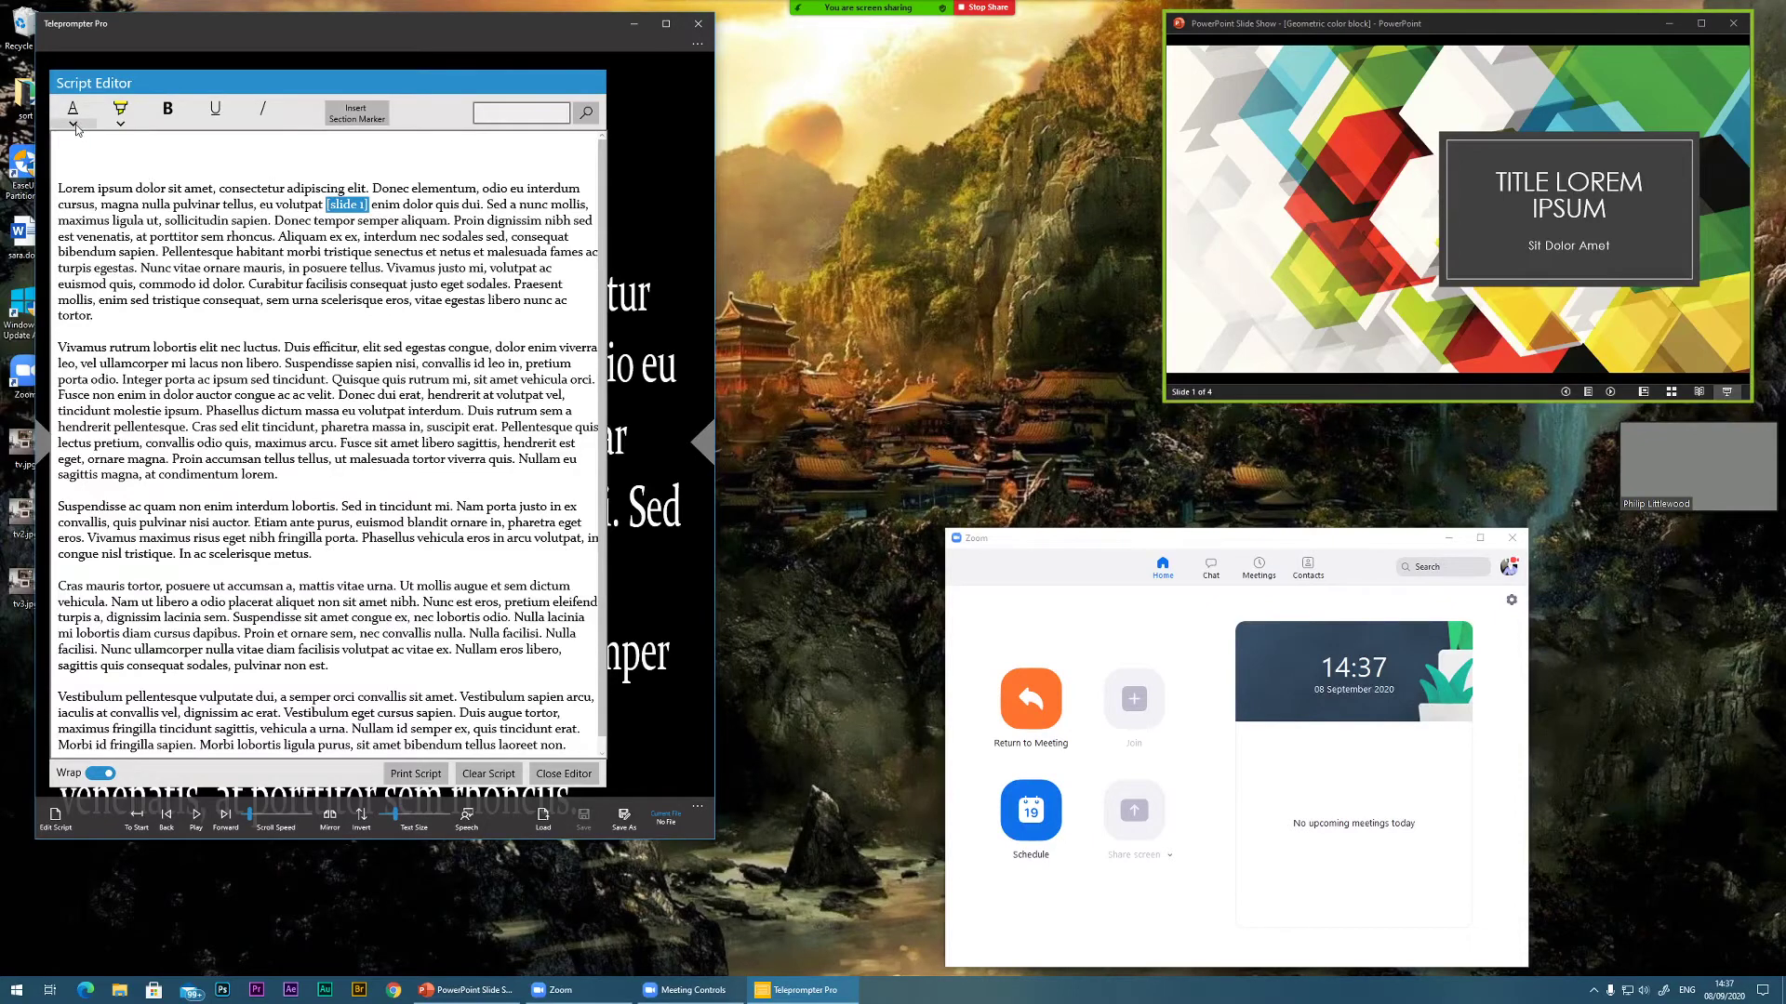
Step: Color the selected "[slide 1]" cue teal in the script and close the script editor
left_click(74, 124)
left_click(119, 176)
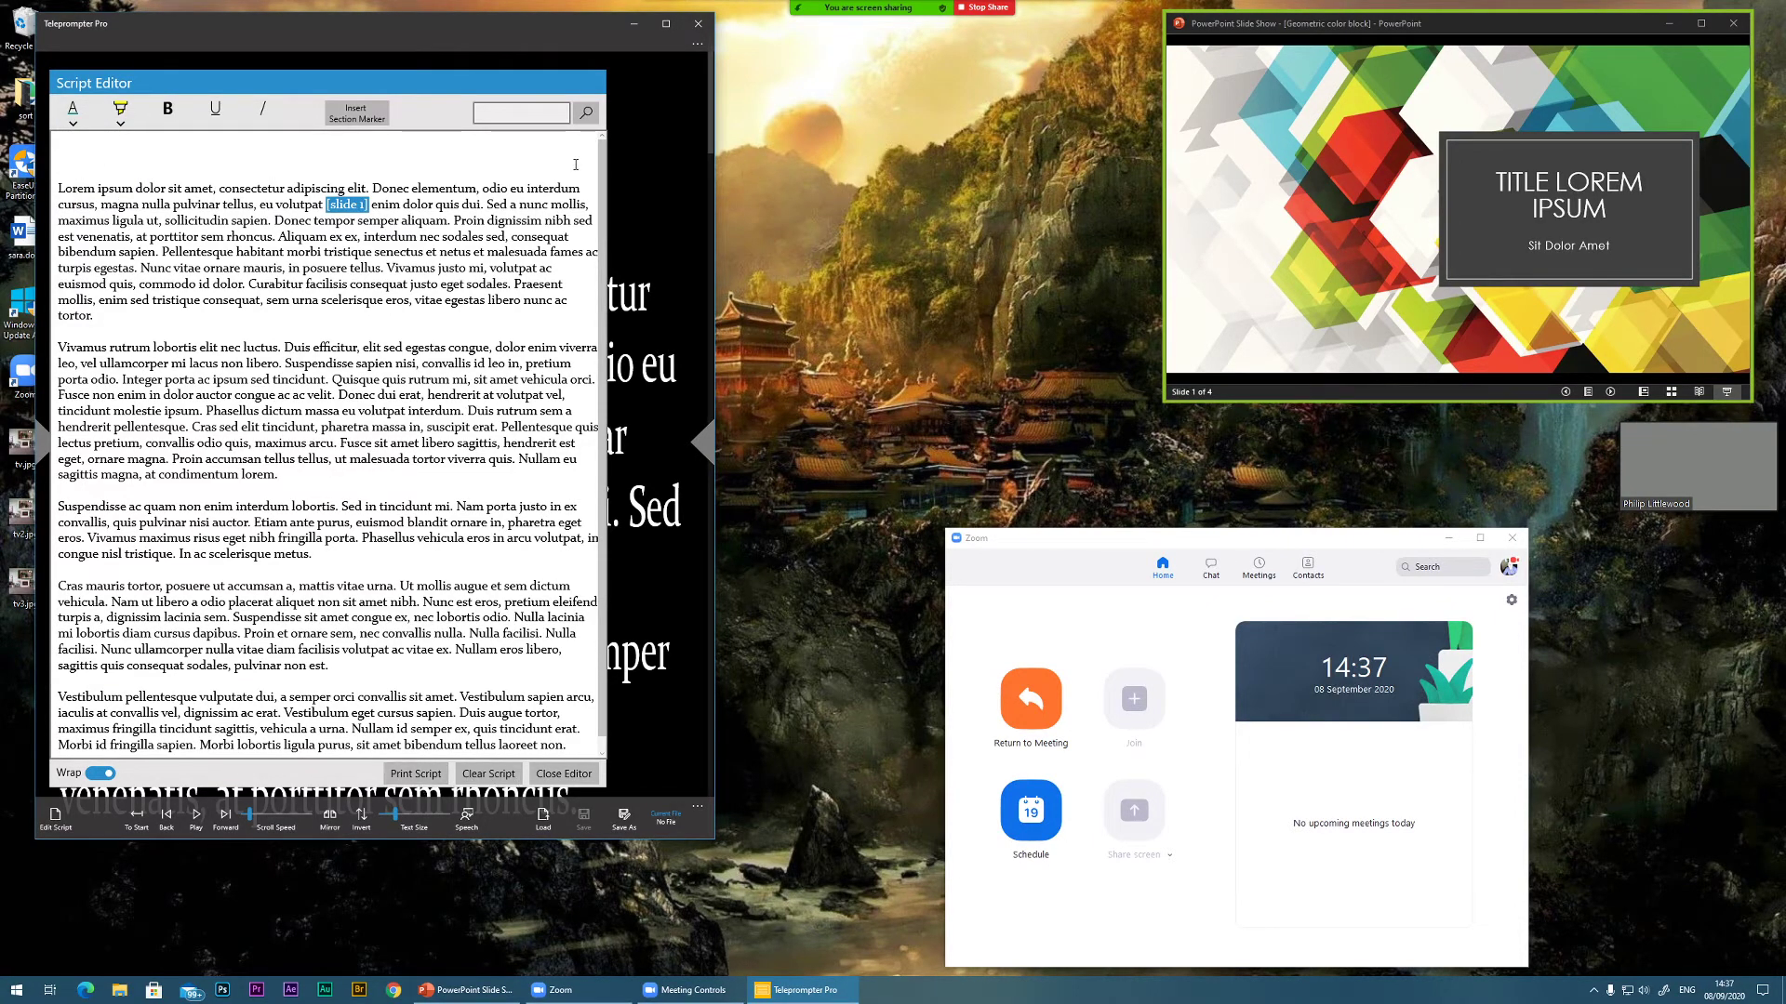
left_click(564, 774)
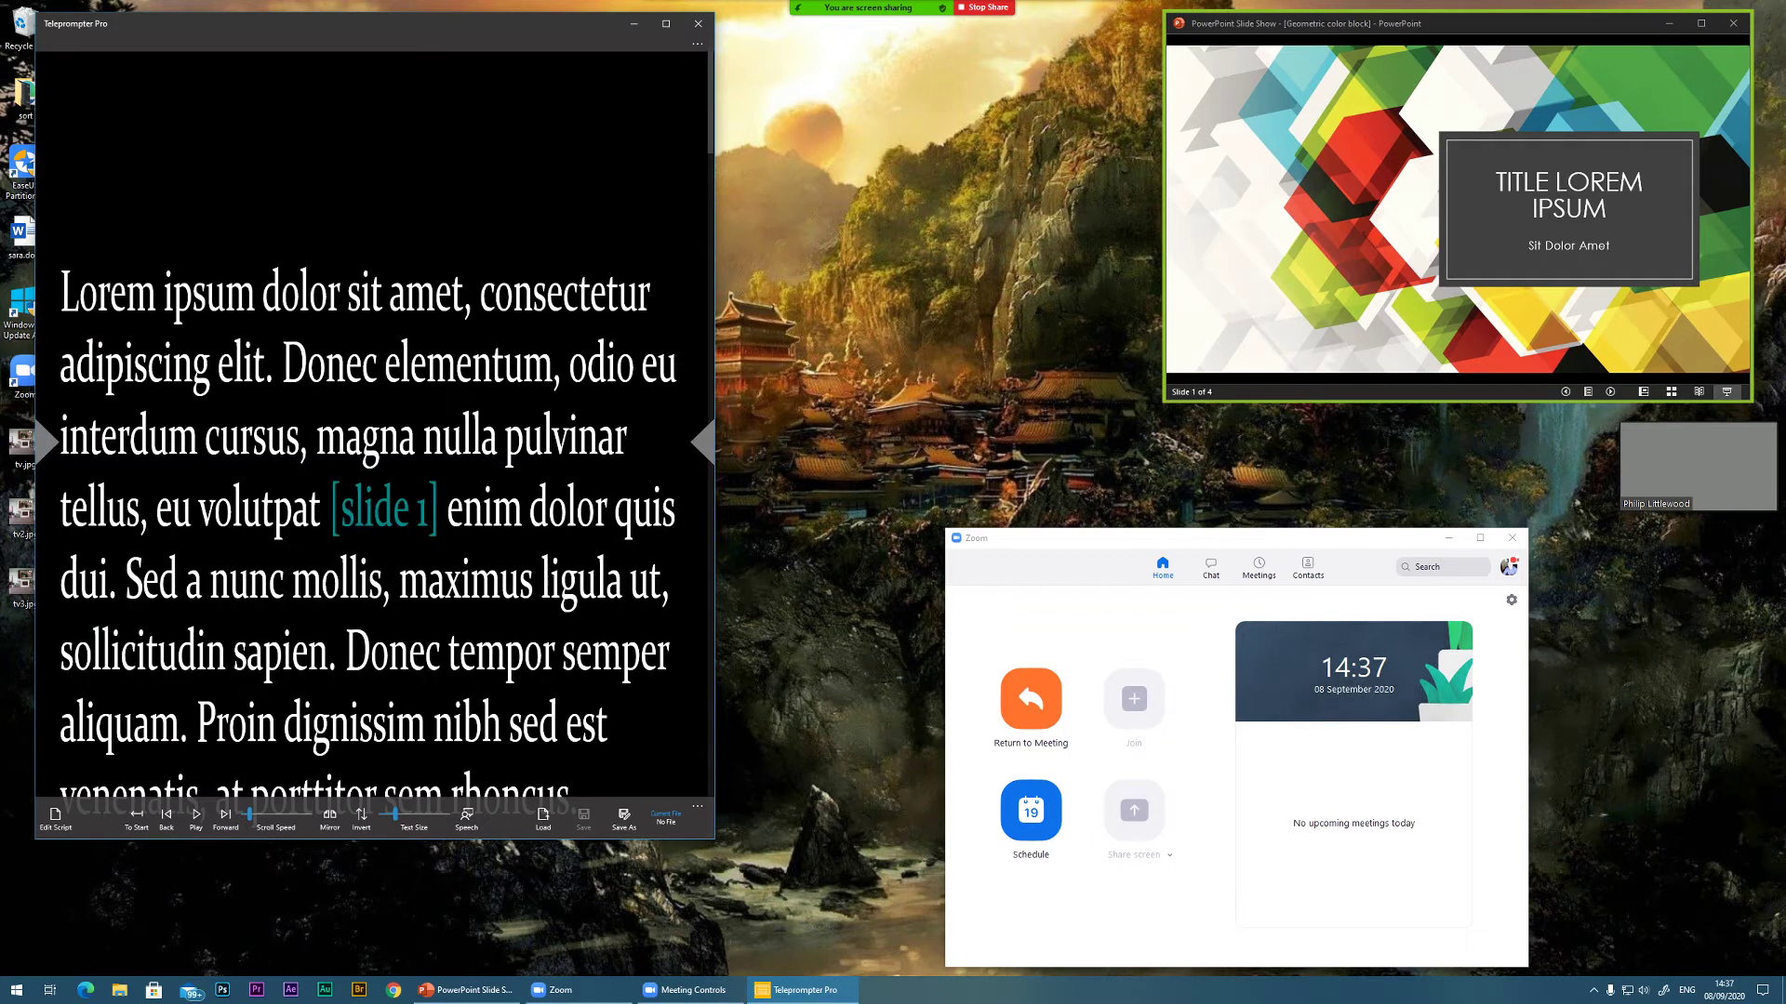
Step: Start the script scrolling in Teleprompter Pro, pause it to lower the scroll speed slightly, and resume scrolling
left_click(1569, 398)
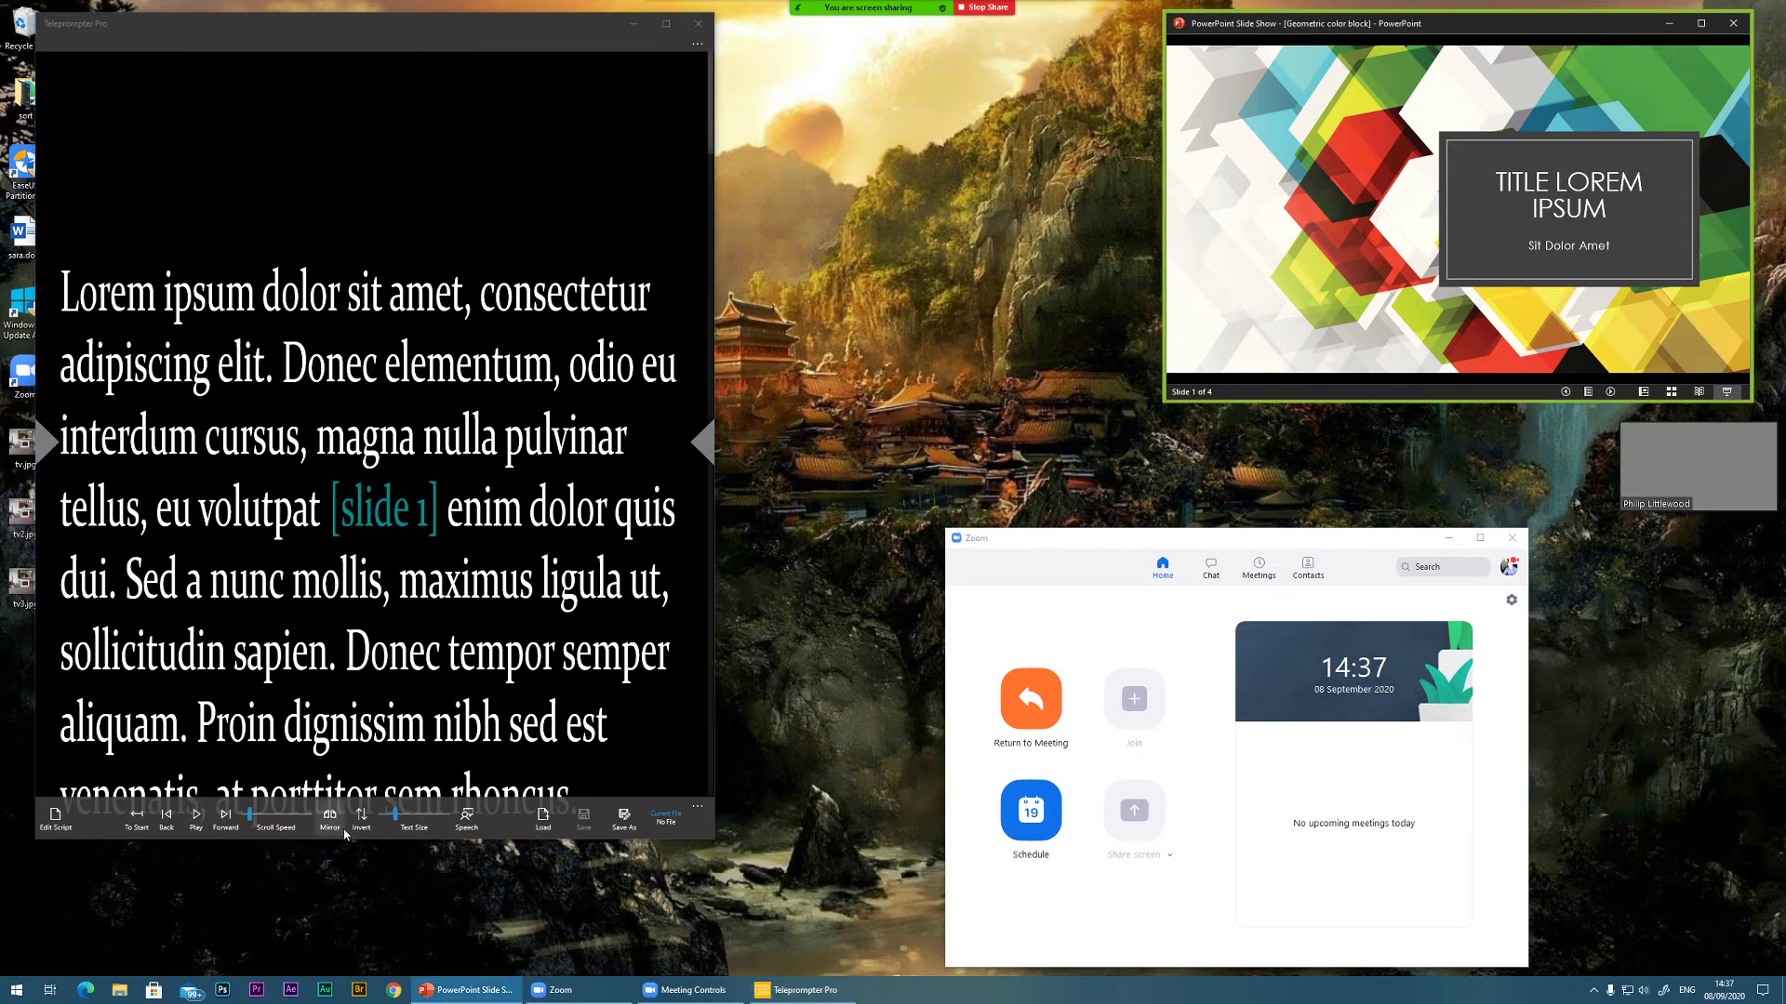
left_click(197, 819)
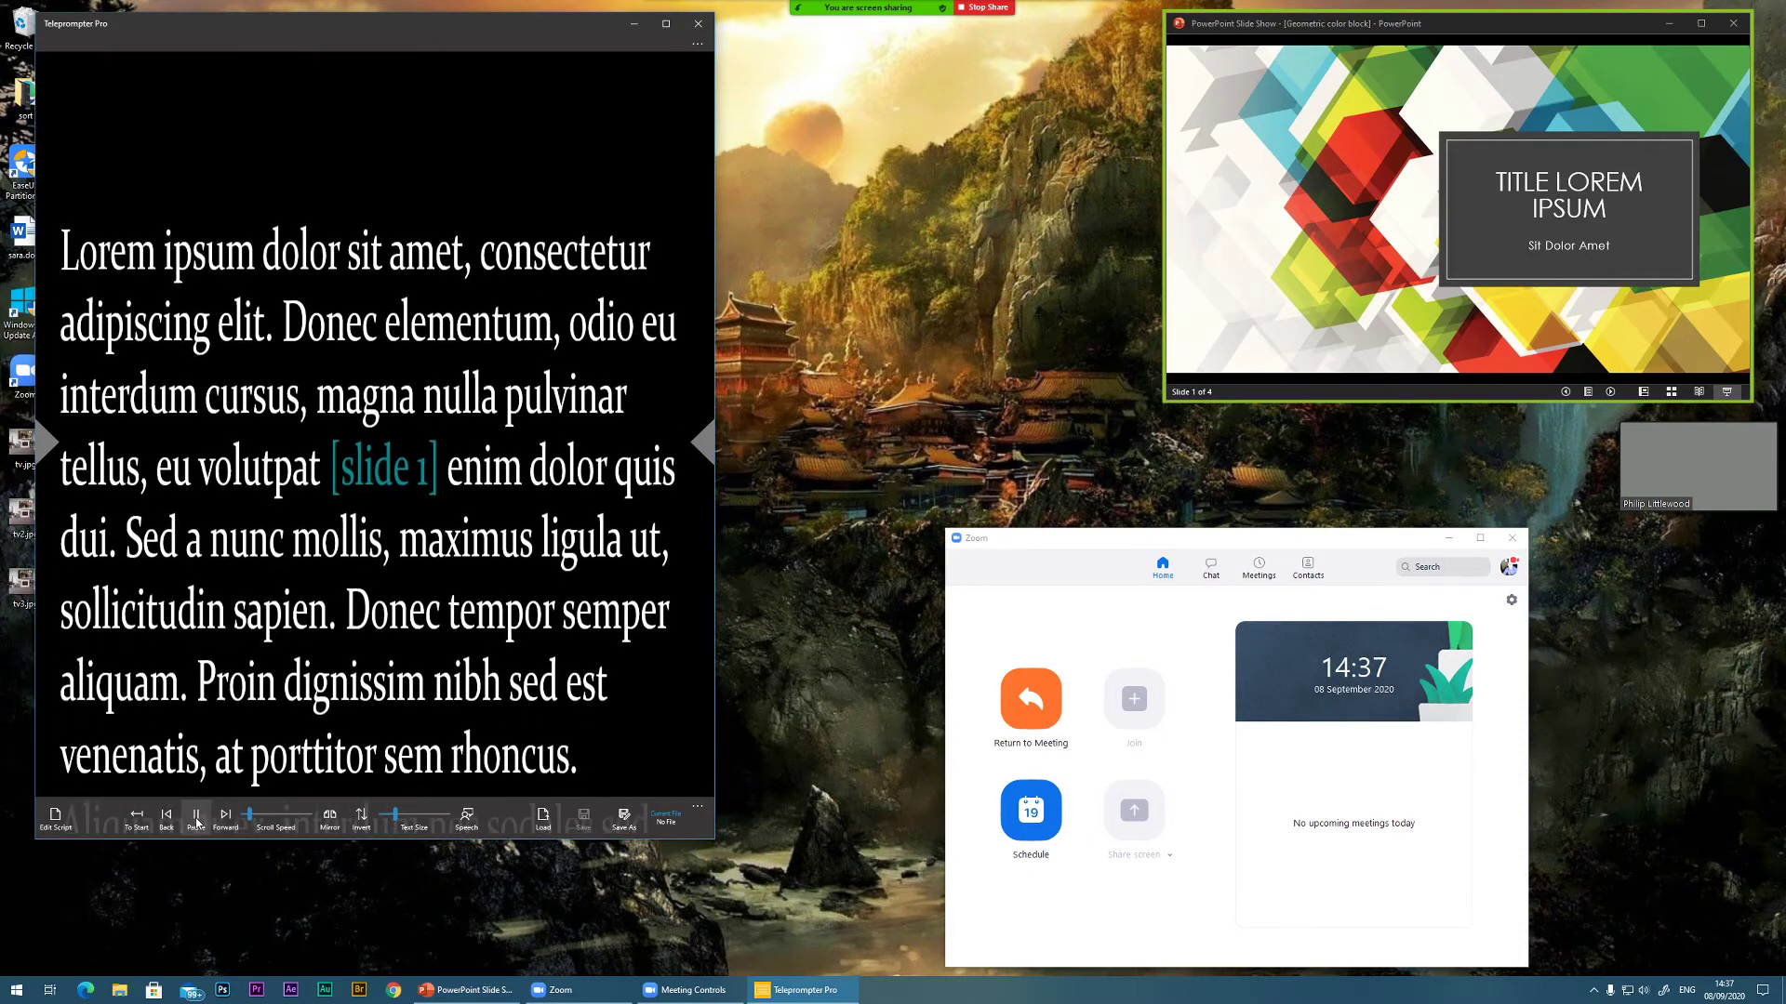
left_click(196, 820)
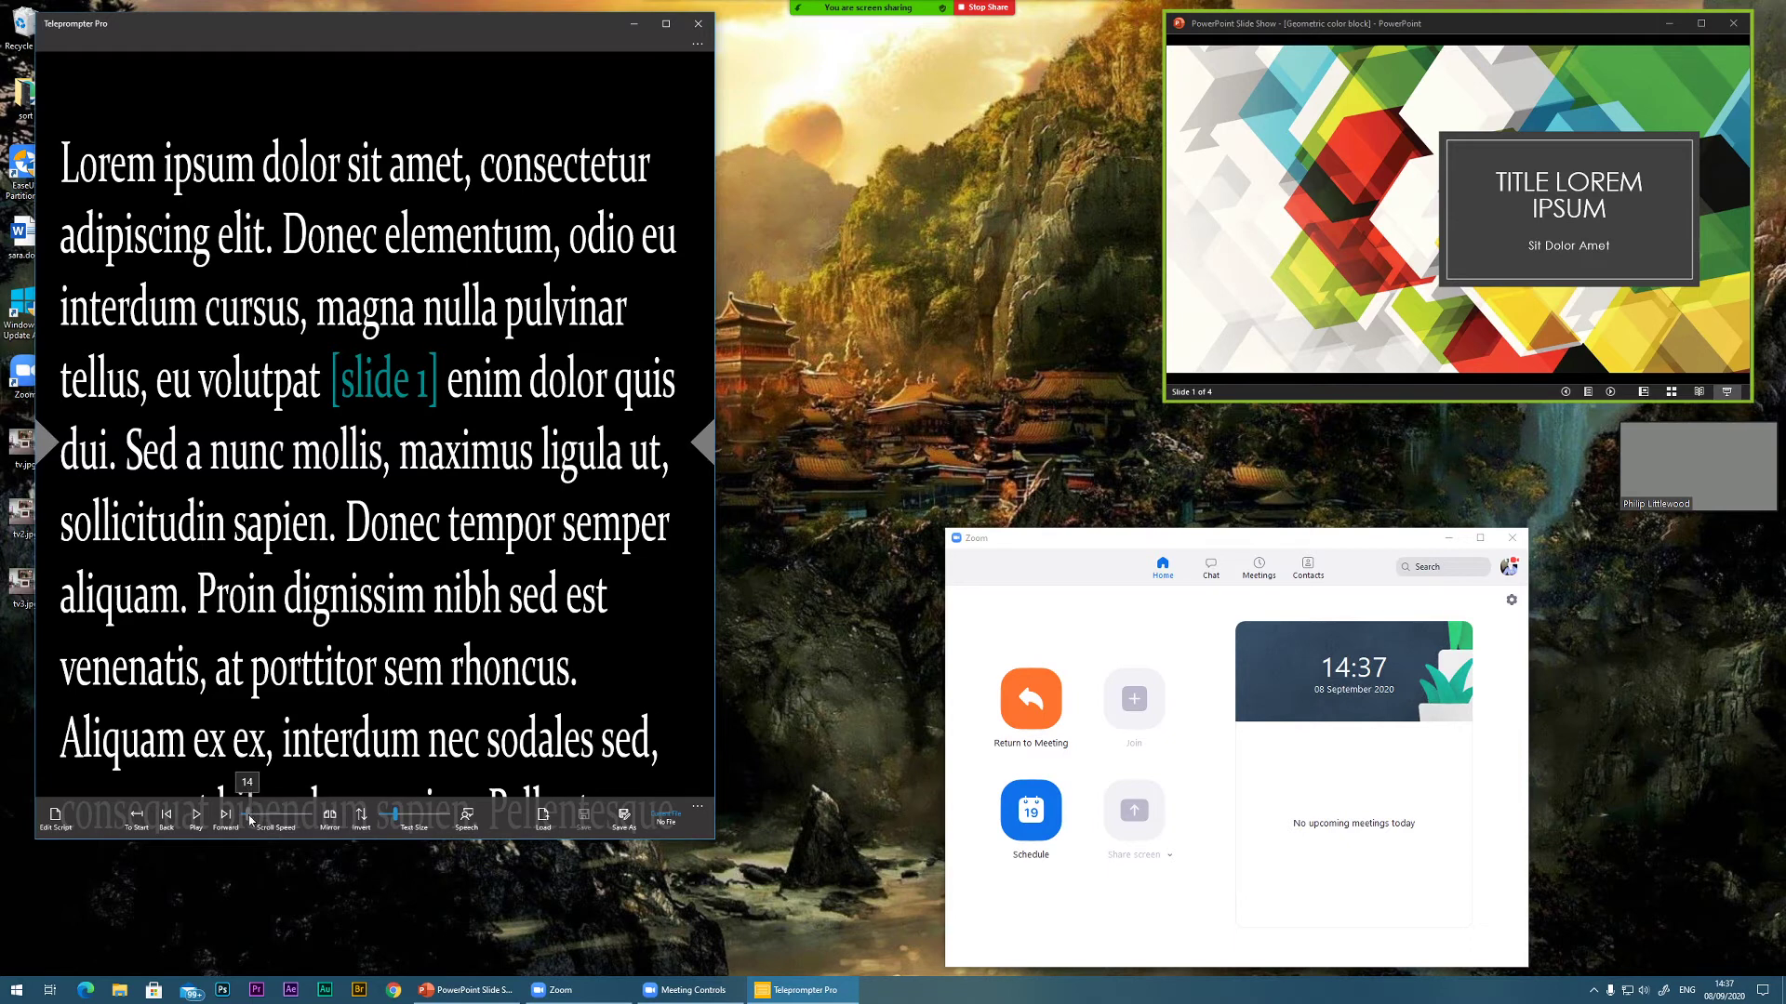
left_click(197, 819)
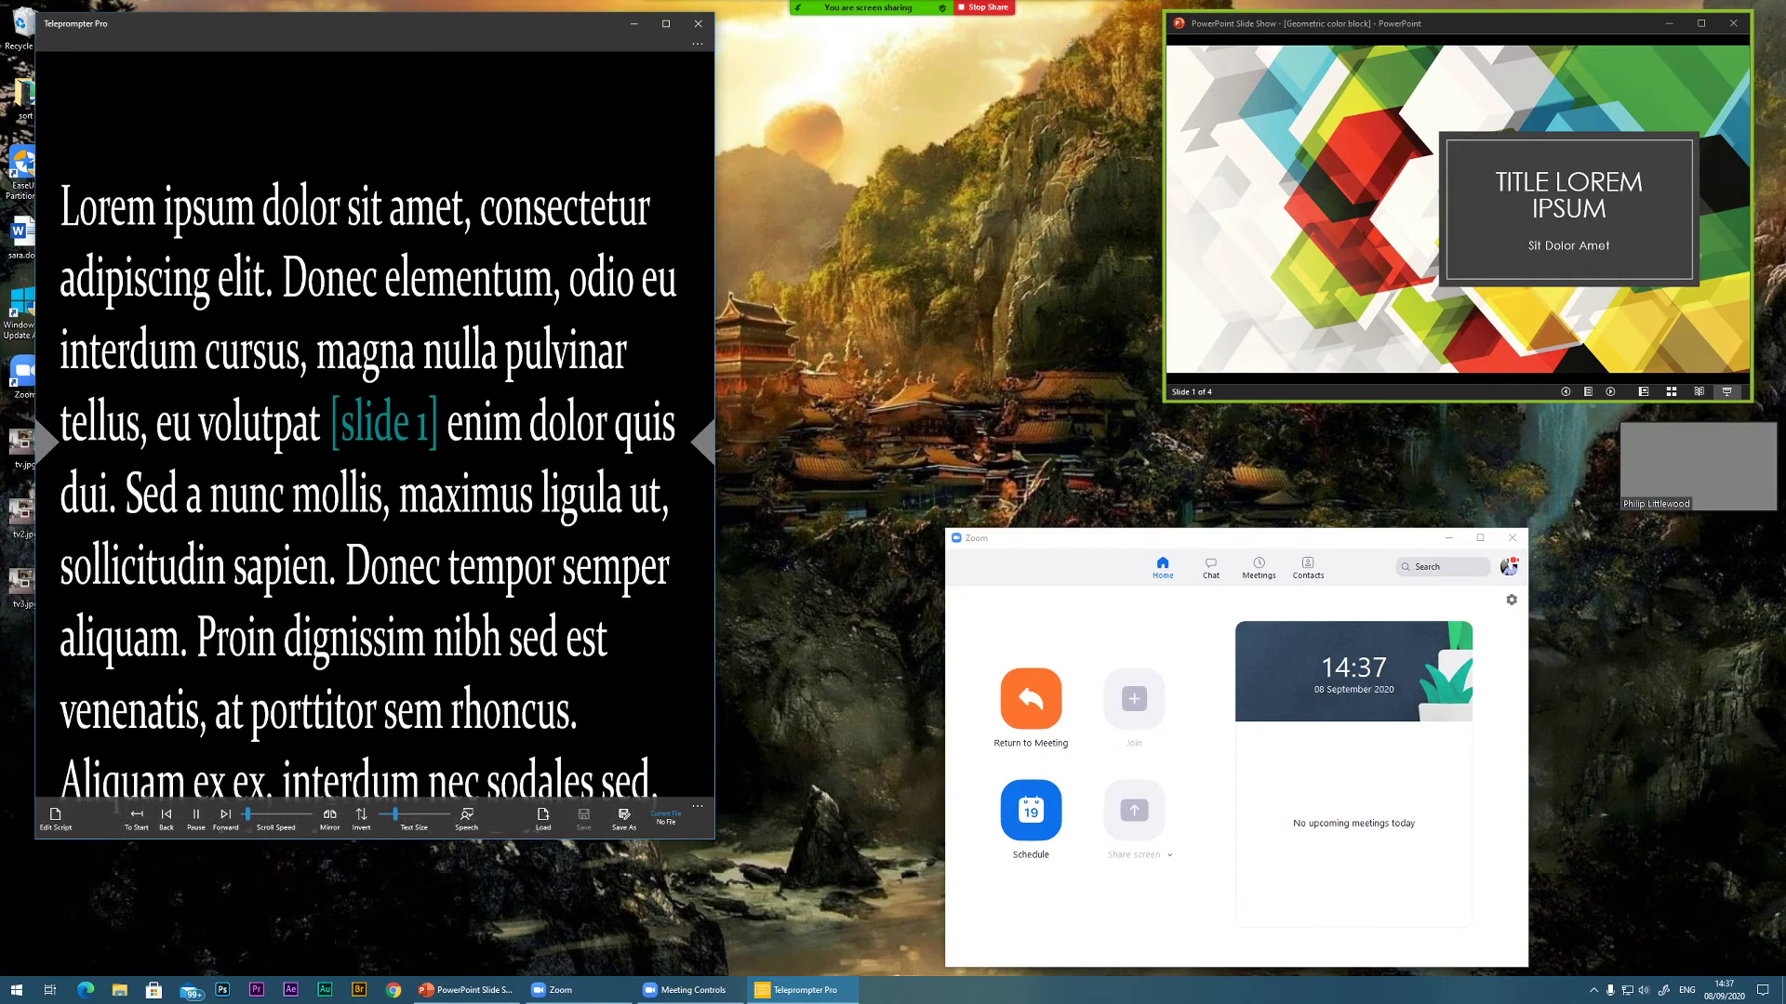
Step: Advance the PowerPoint slide show to slide 4 while the script scrolls, and pause the script in Teleprompter Pro
left_click(1611, 396)
left_click(1612, 391)
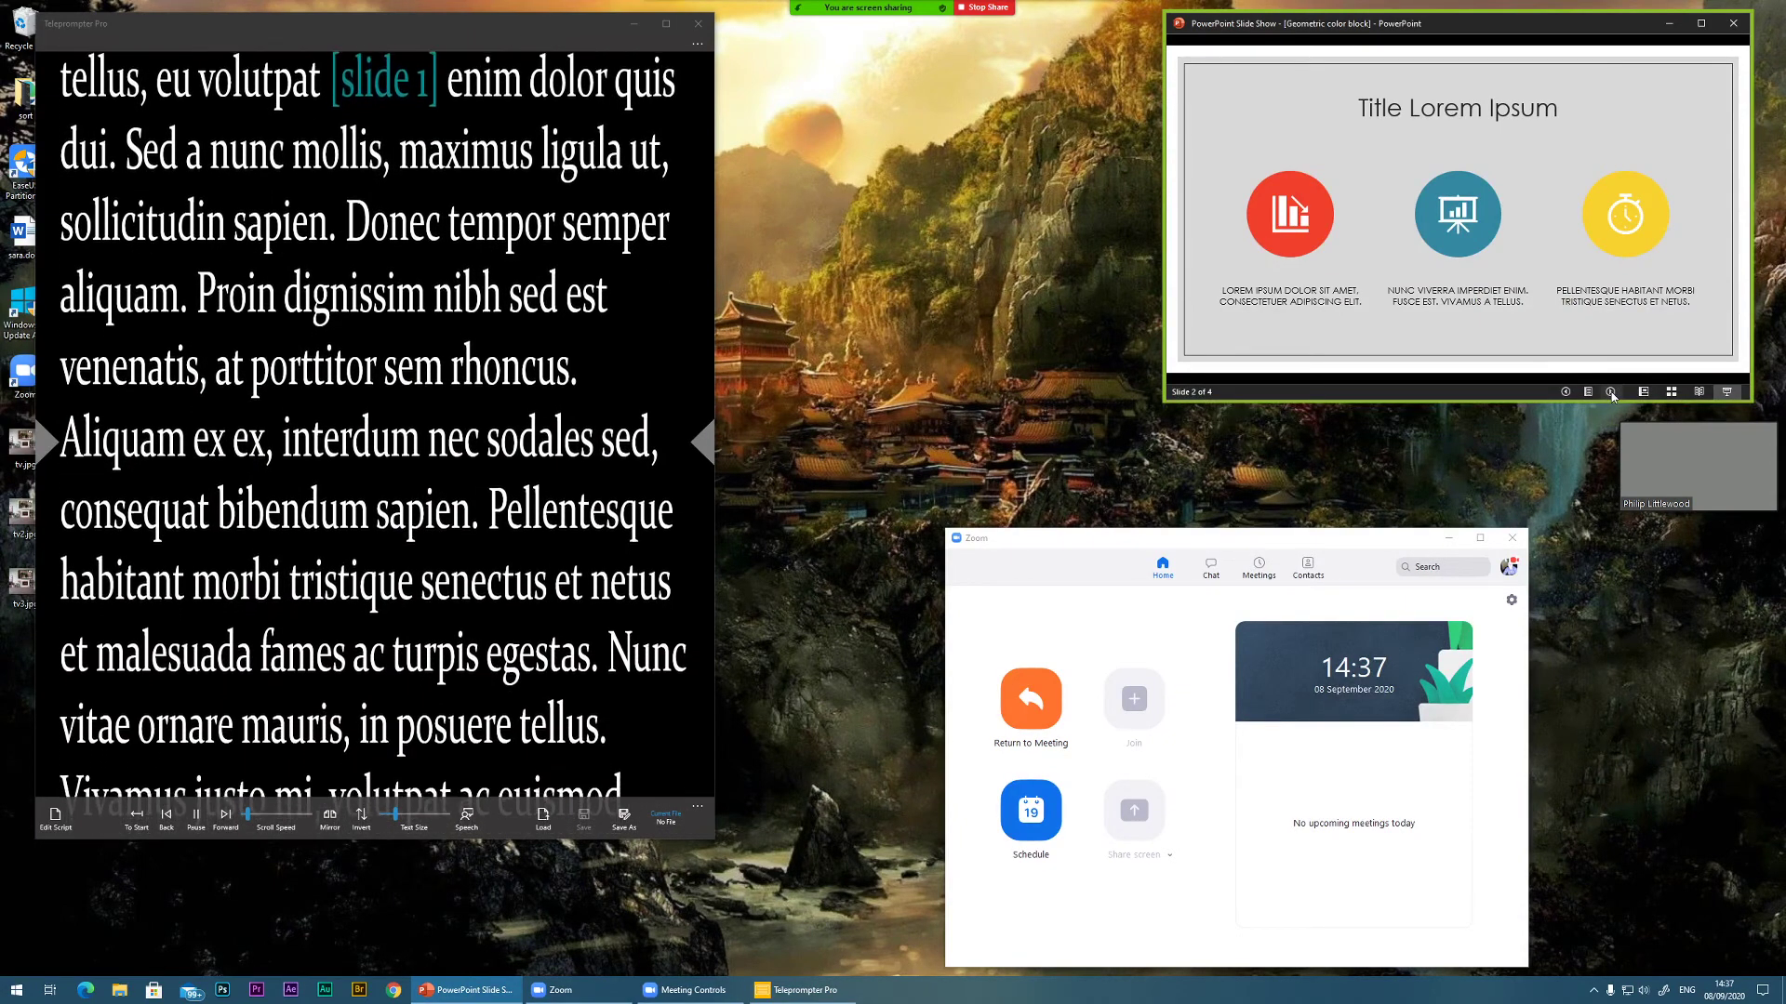
left_click(1612, 393)
left_click(1612, 394)
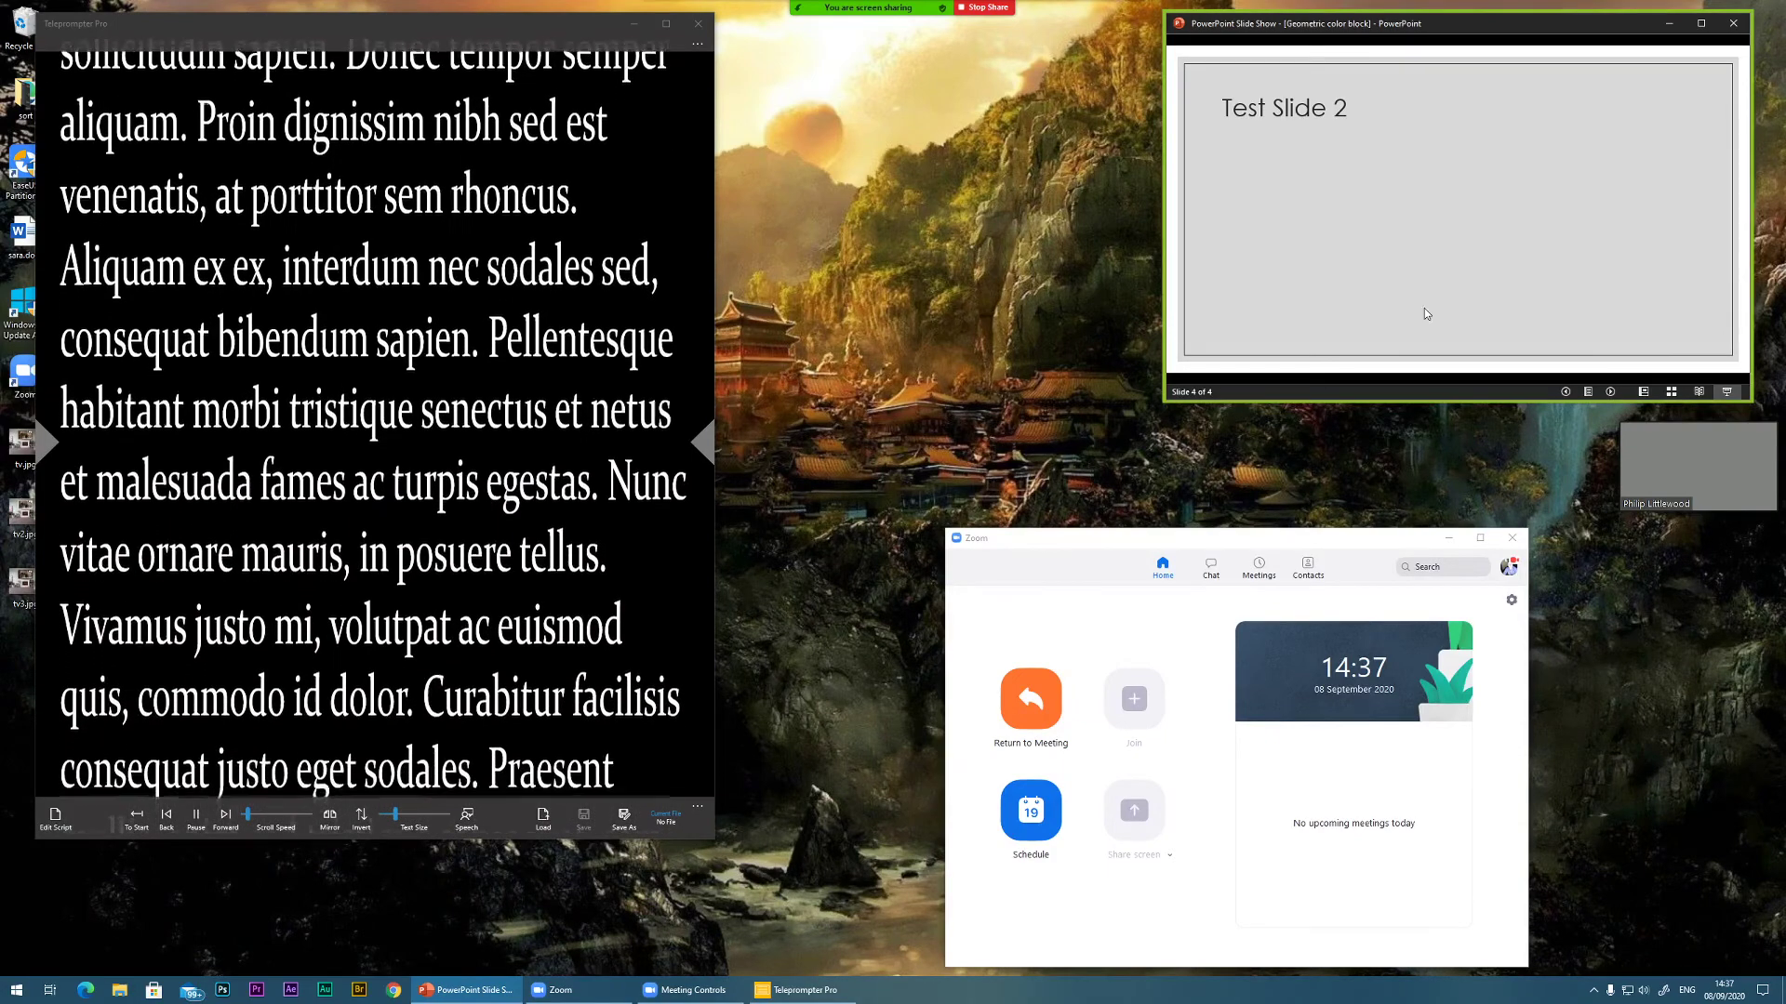
left_click(196, 817)
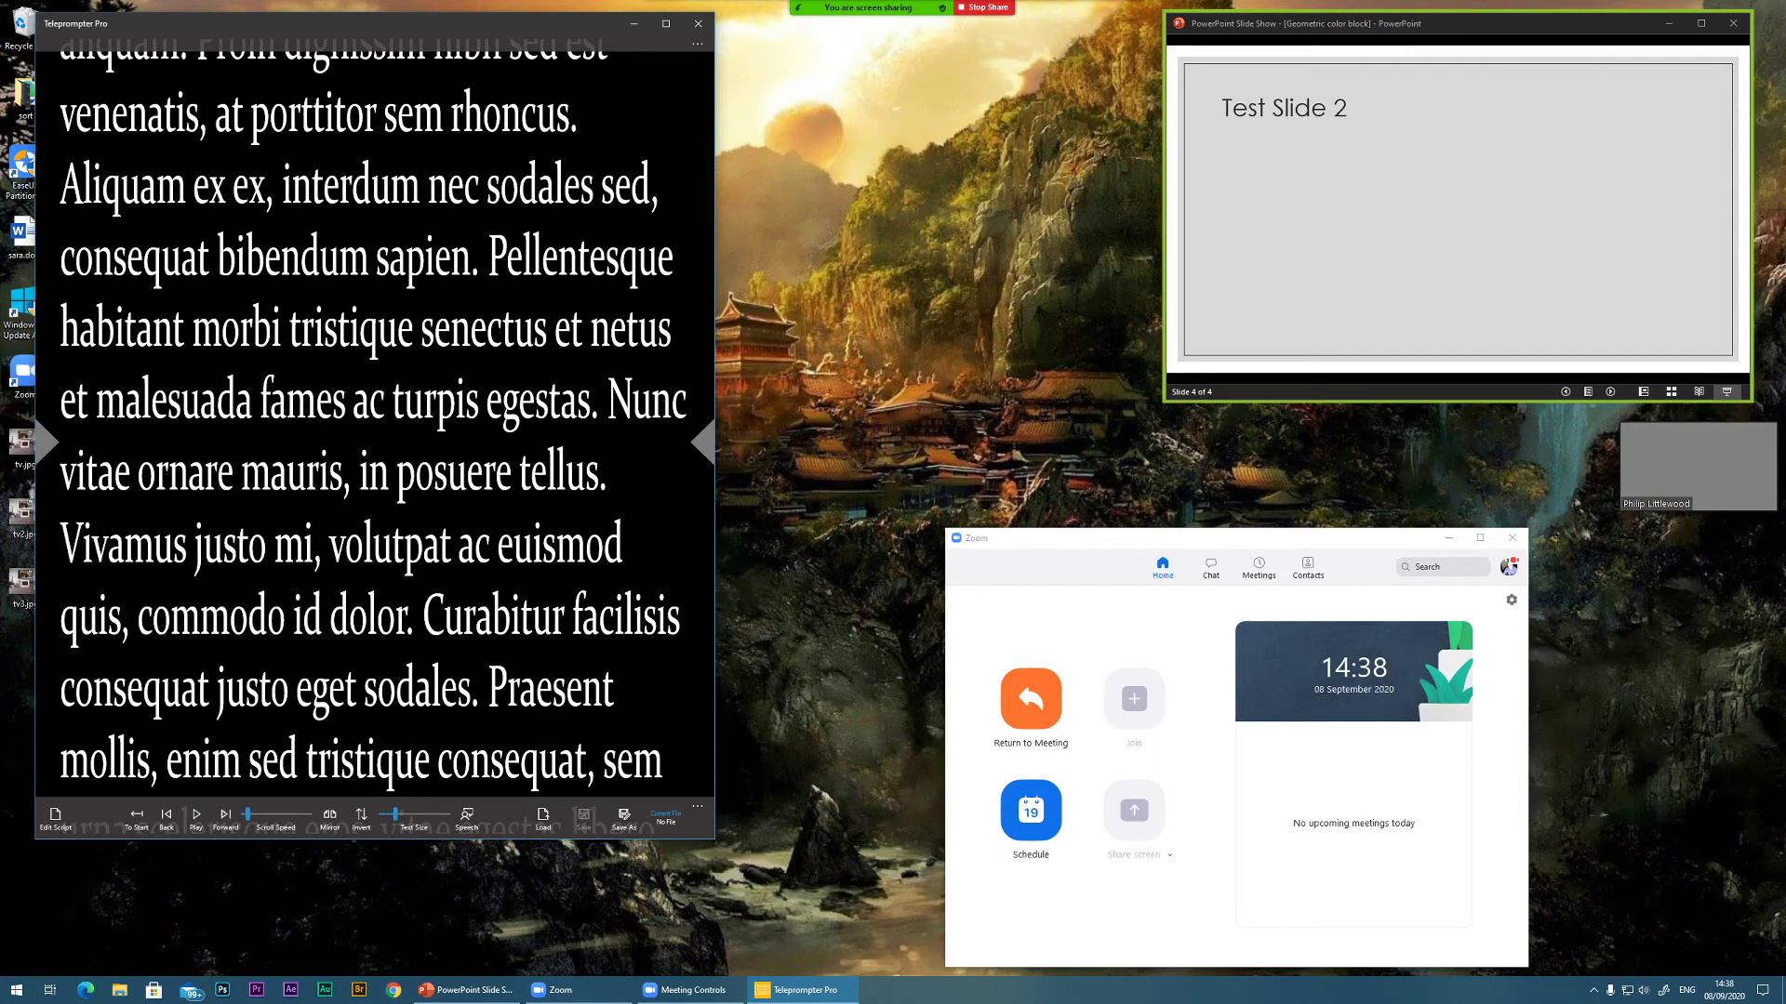
Step: Resume the script scroll and return the PowerPoint slide show to slide 1
left_click(195, 816)
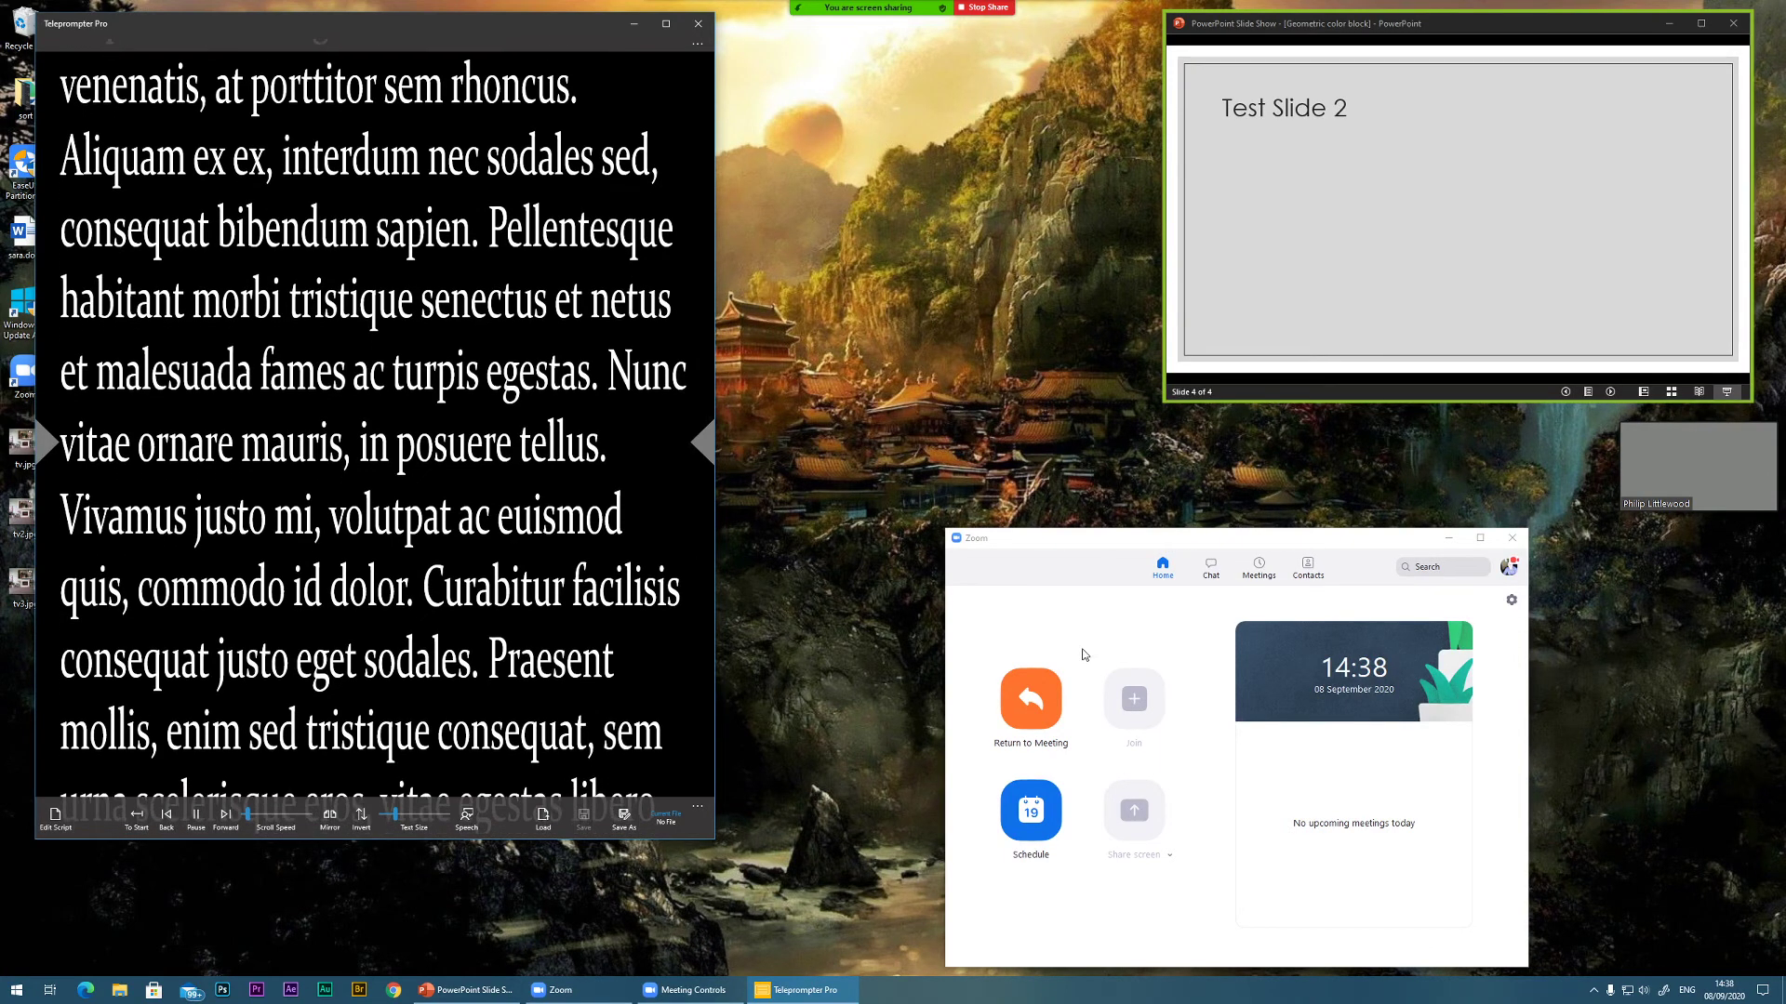
left_click(1566, 392)
left_click(1566, 393)
left_click(1566, 392)
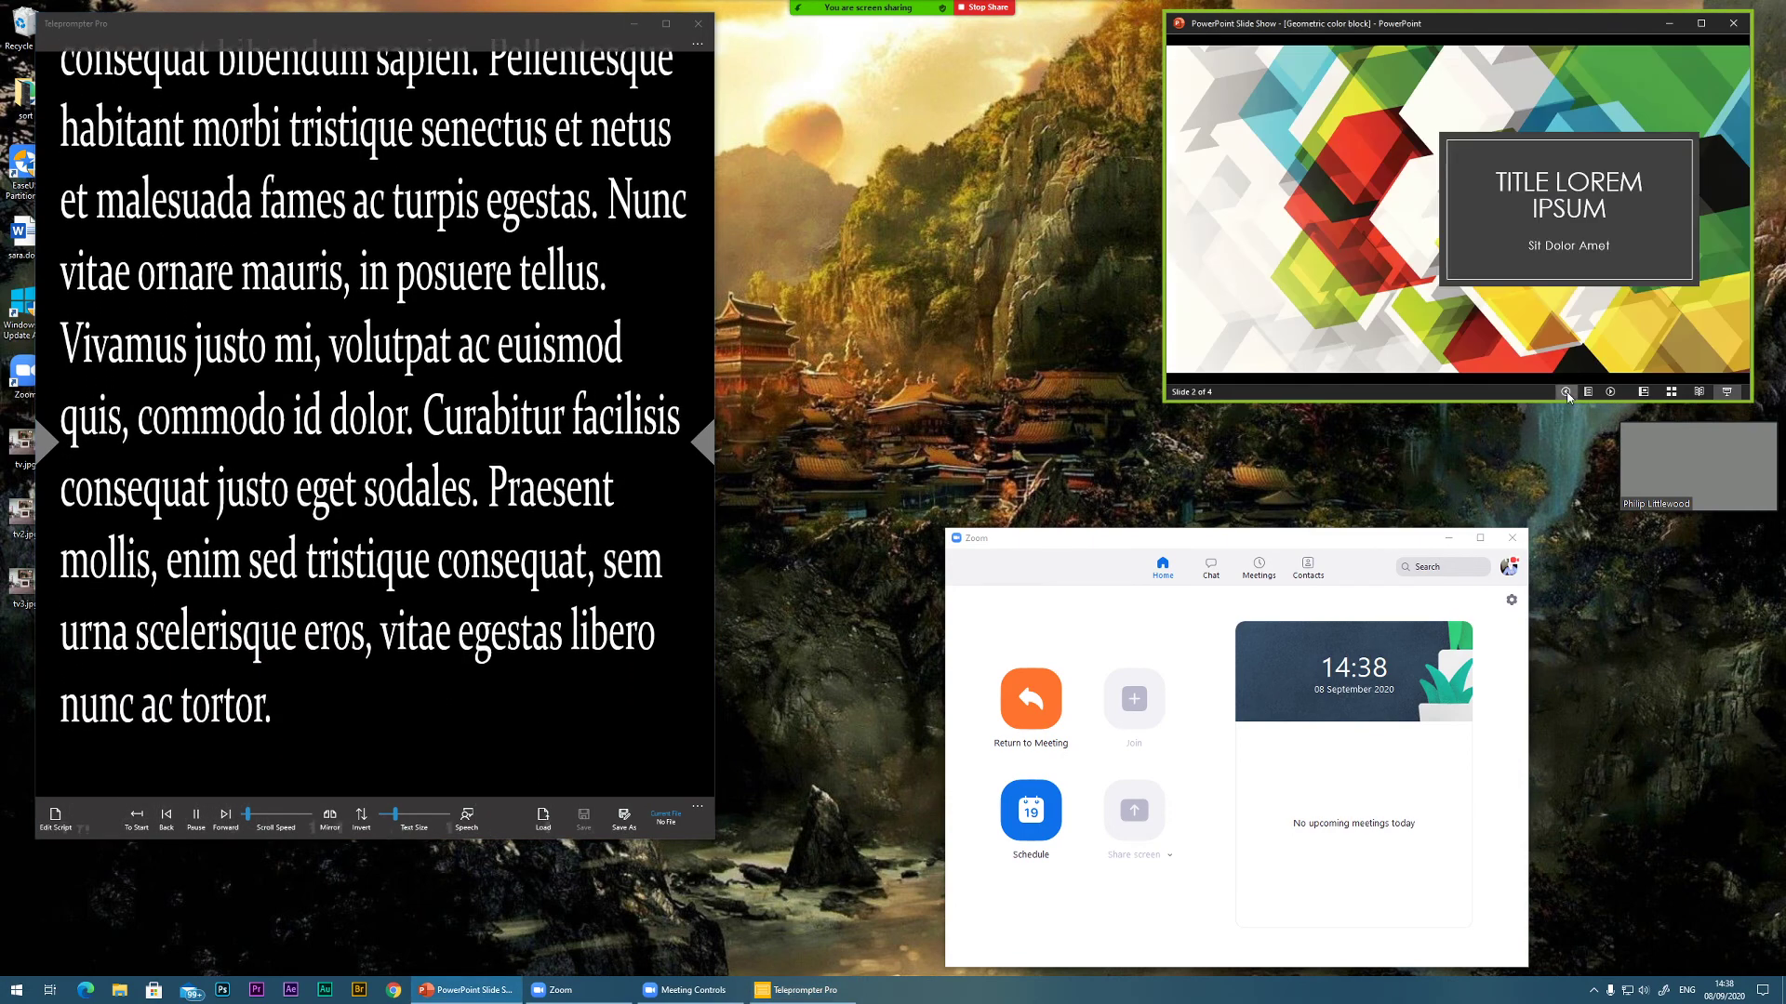
Step: Advance the slide show to slide 3, "Test Slide 1", and pause the scrolling script
left_click(1610, 391)
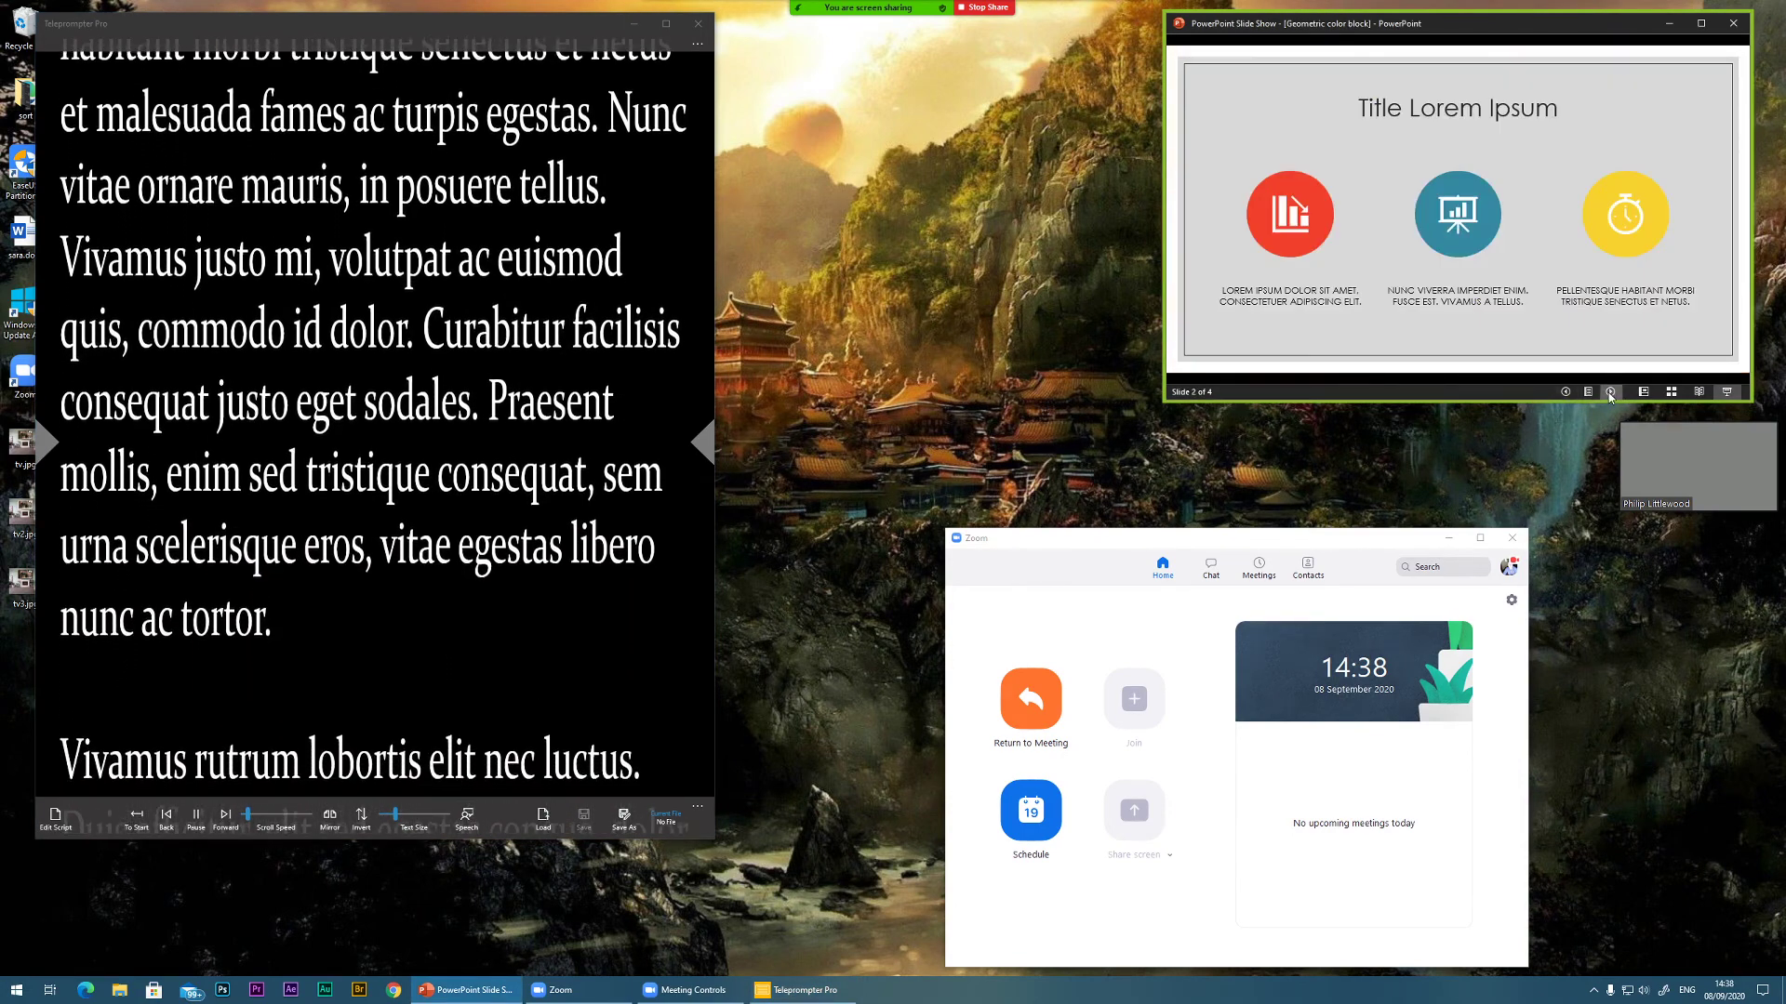
left_click(1609, 392)
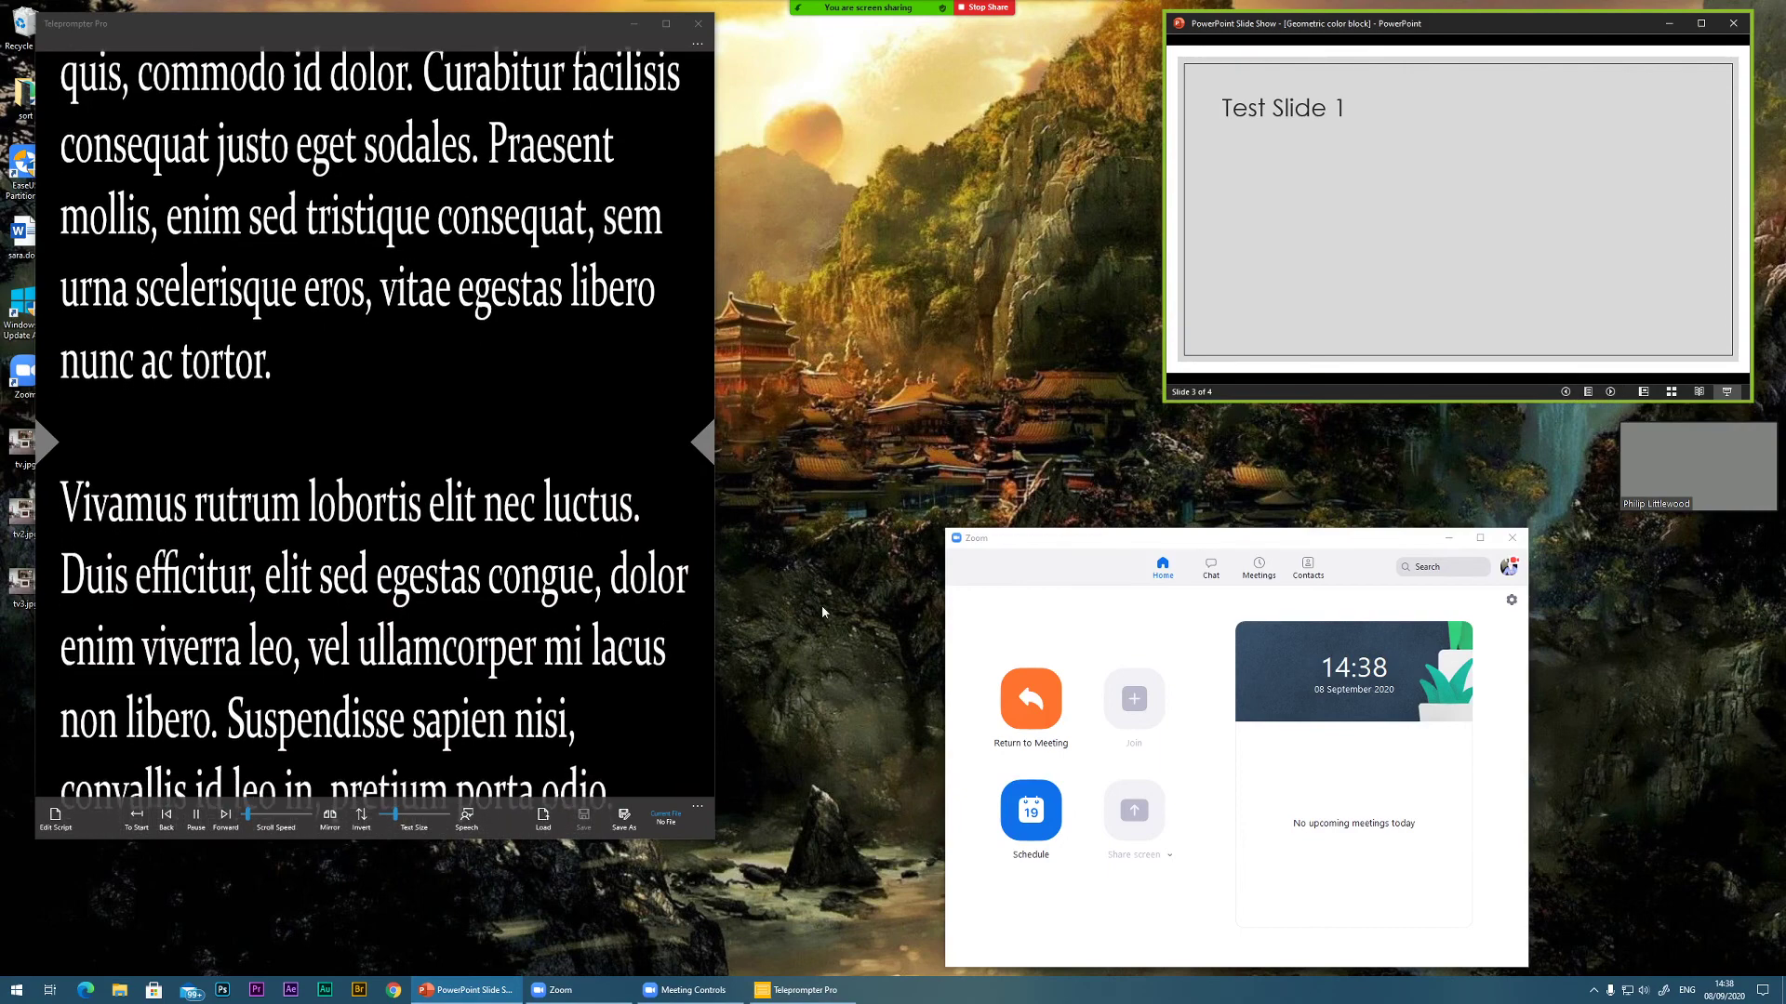
left_click(197, 818)
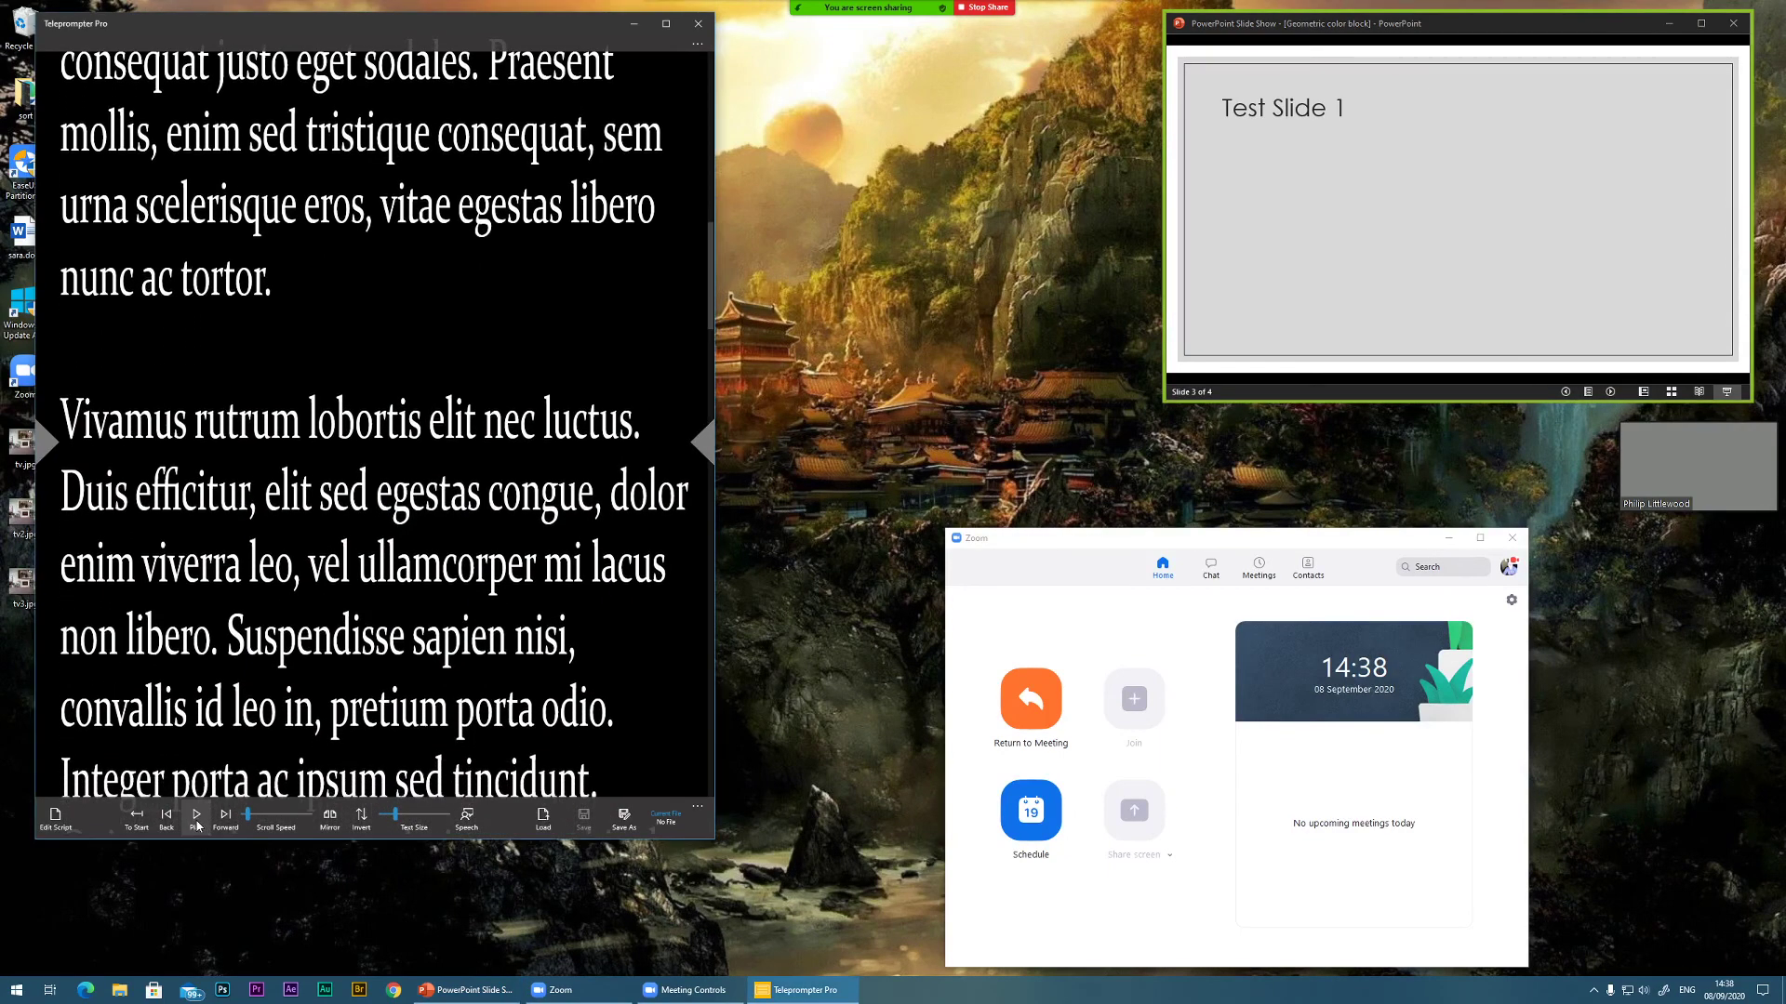